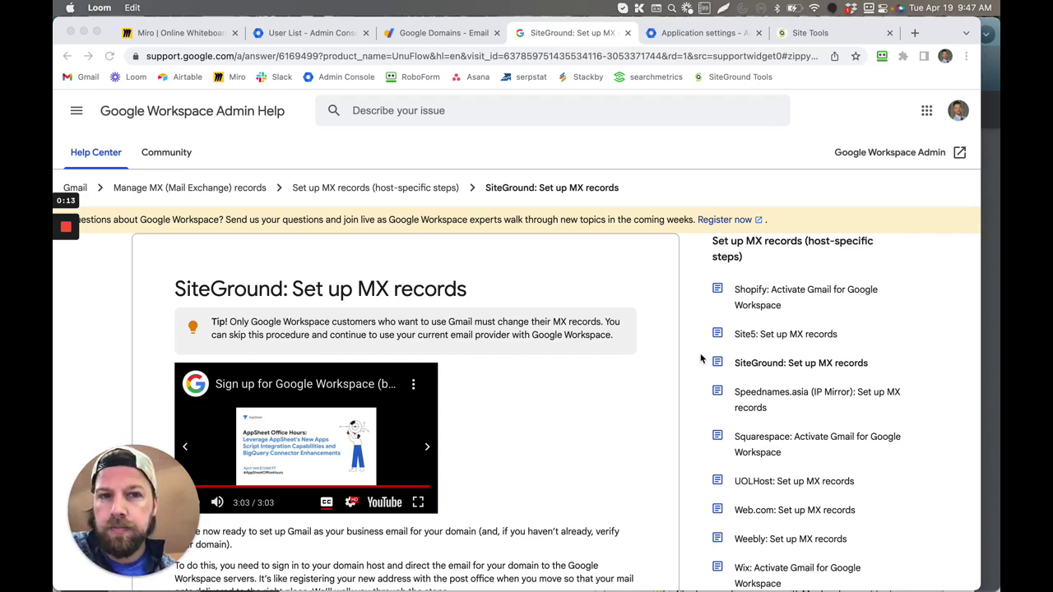
Look over the SiteGround DNS Zone Editor and the Google Admin settings for Gmail, ending back in SiteGround
click(814, 34)
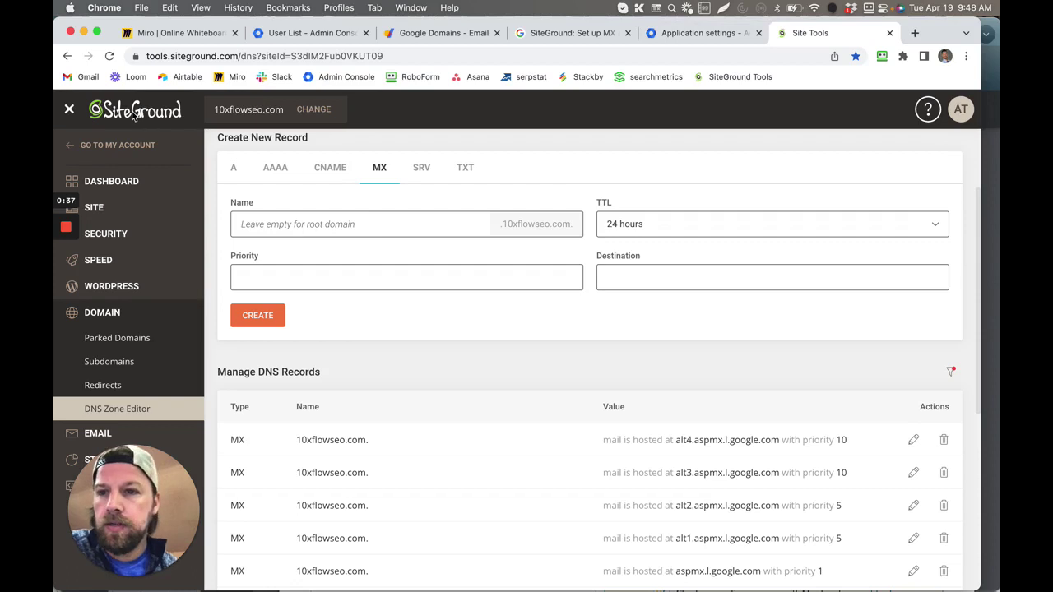
click(694, 34)
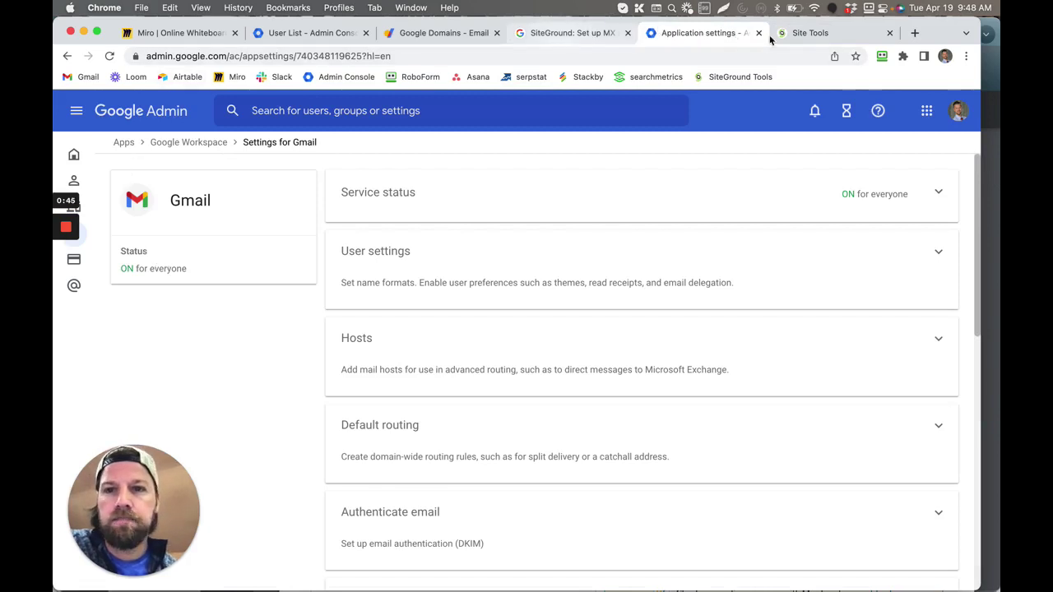
click(803, 33)
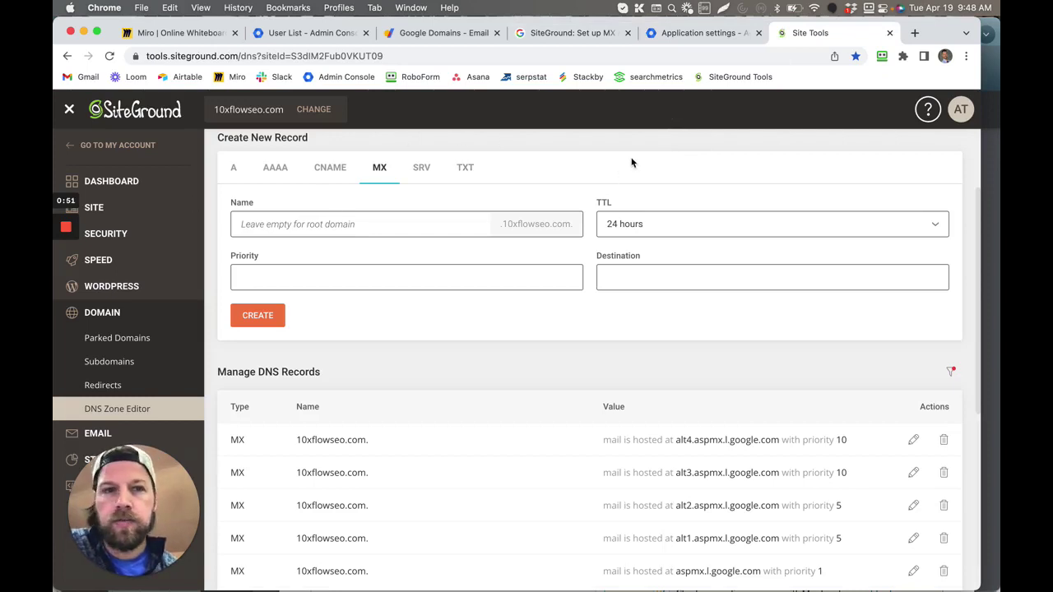
Go to the SiteGround account's hosting plan and open Site Tools for the 10xflowseo.com website
click(103, 149)
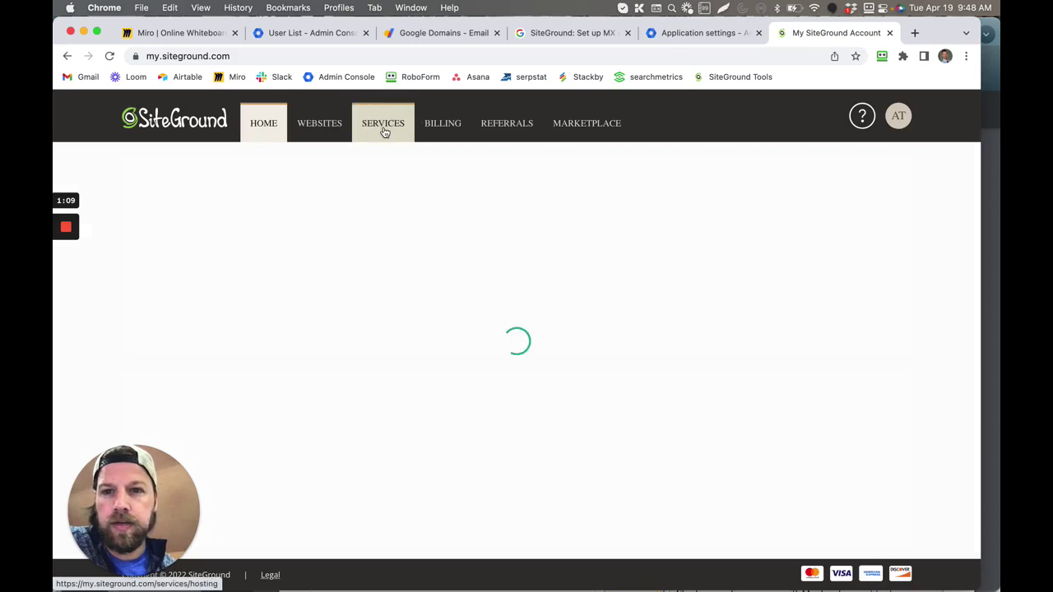
click(382, 125)
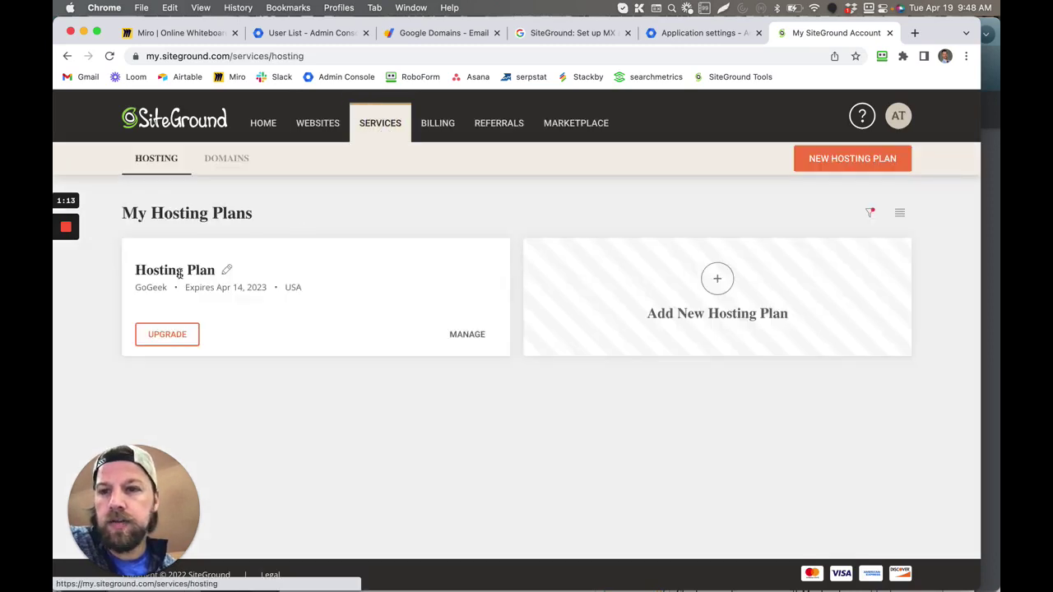
click(468, 336)
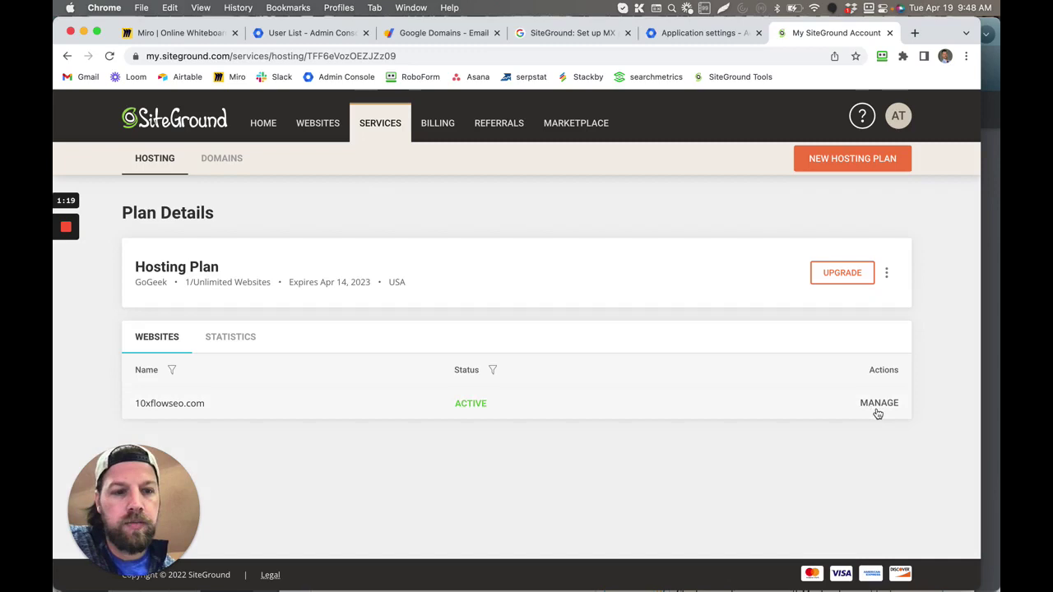
click(879, 405)
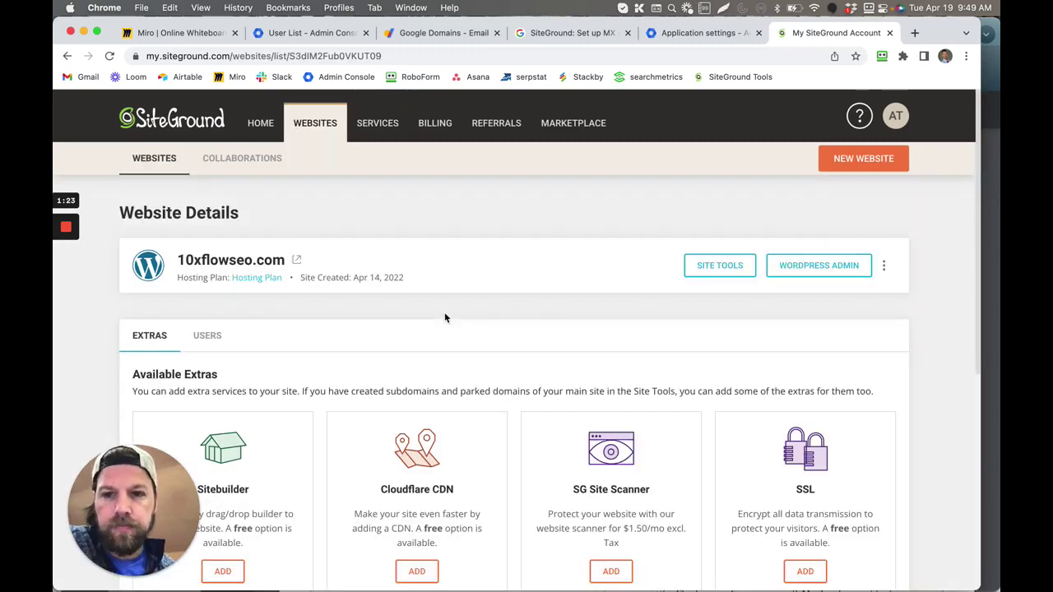
click(722, 266)
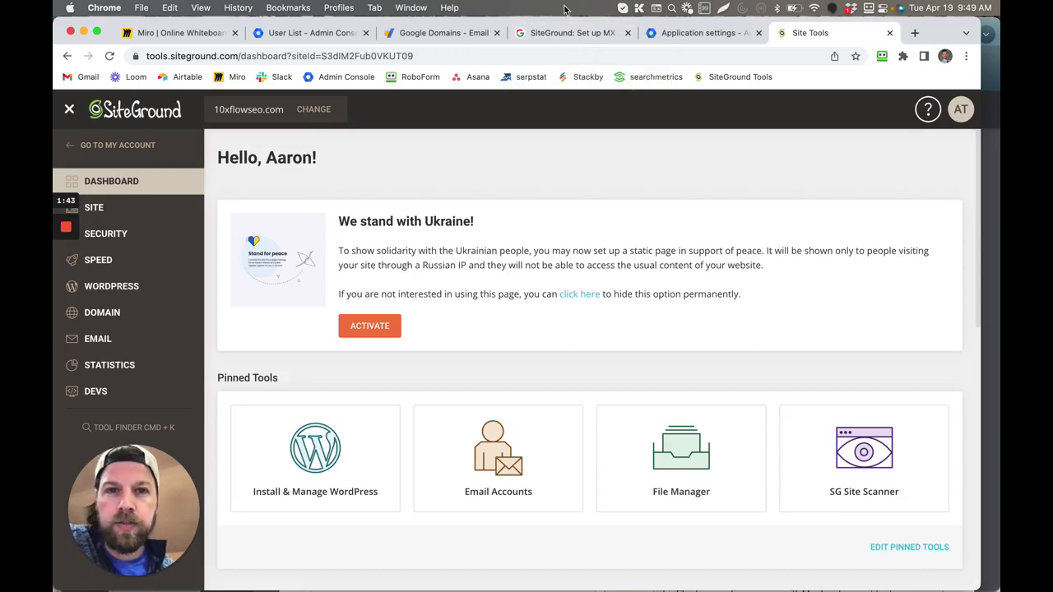
Read the Google Workspace help article on SiteGround MX records through signing in to the domain host and reaching the DNS records
click(567, 33)
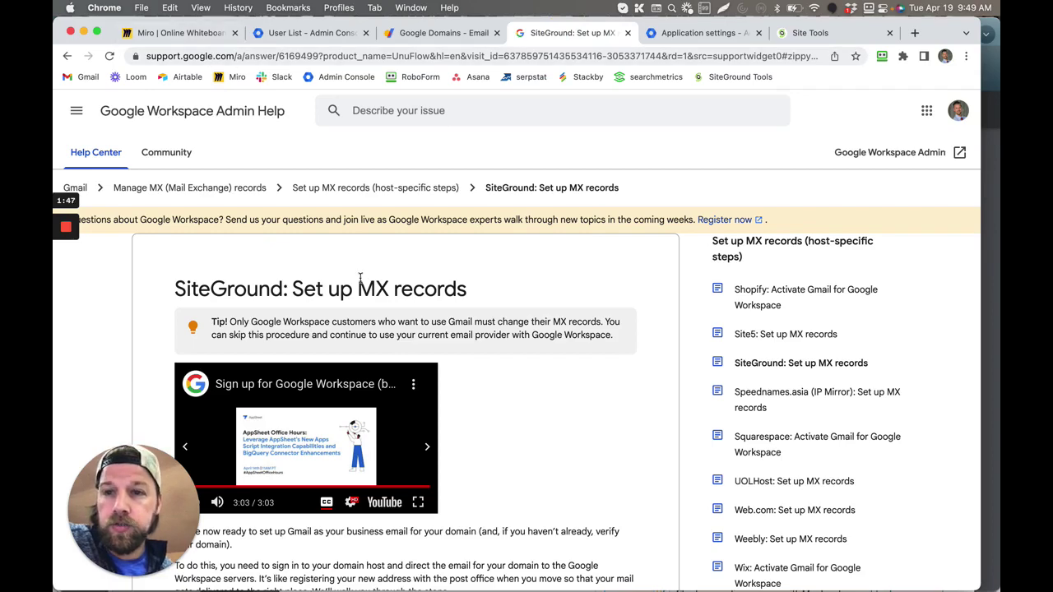
scroll(506, 301, down, 3)
scroll(507, 301, down, 6)
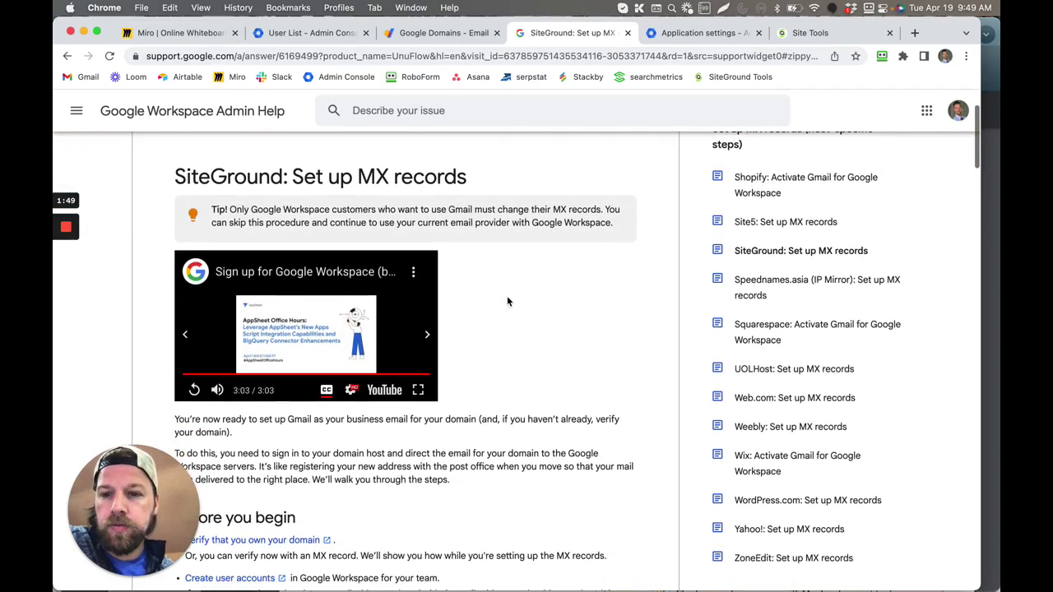
scroll(507, 301, down, 6)
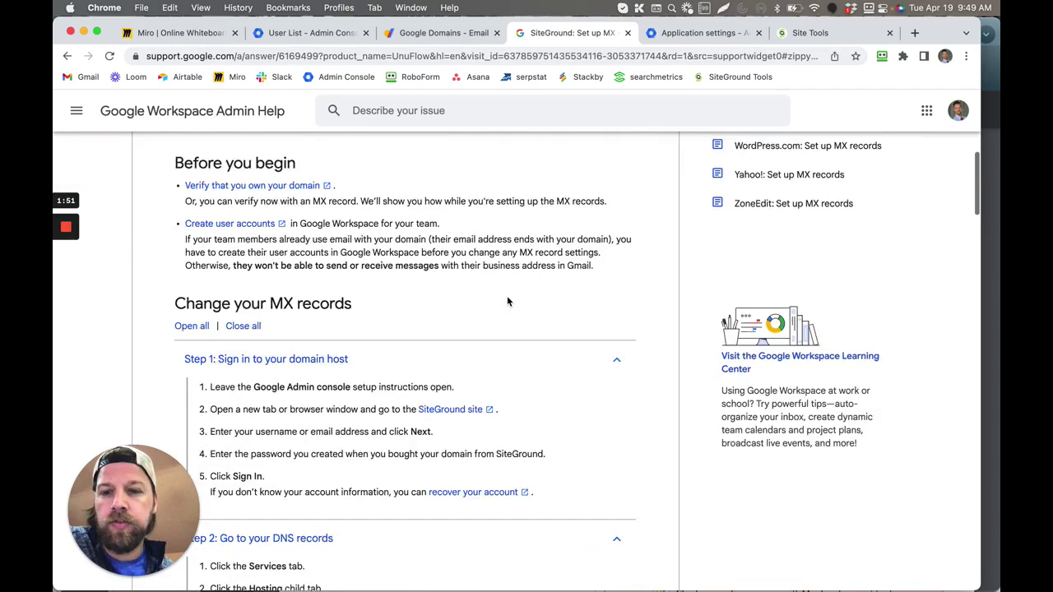
scroll(507, 302, down, 1)
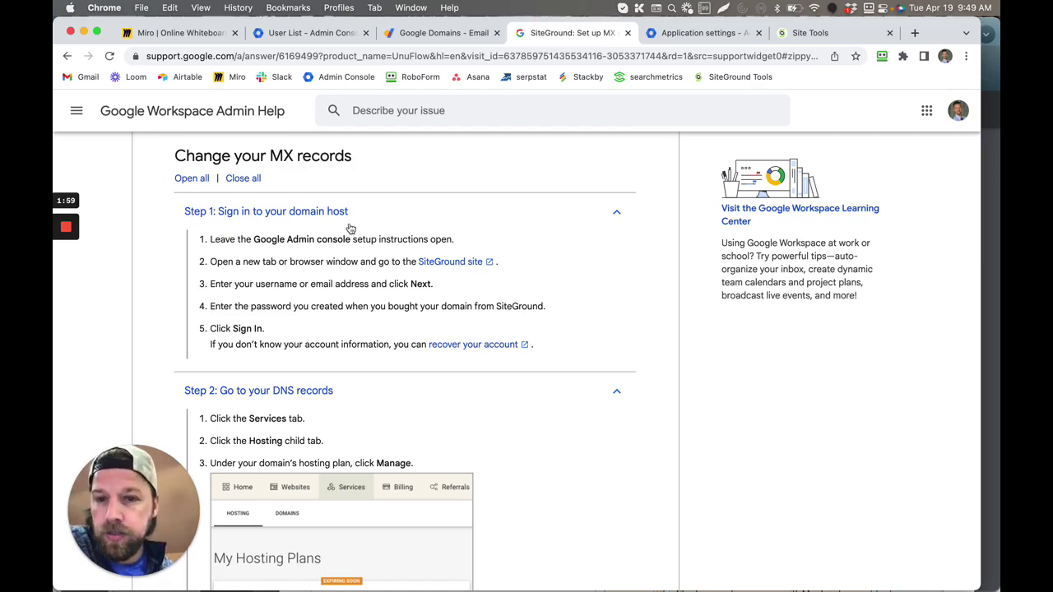
scroll(349, 228, down, 2)
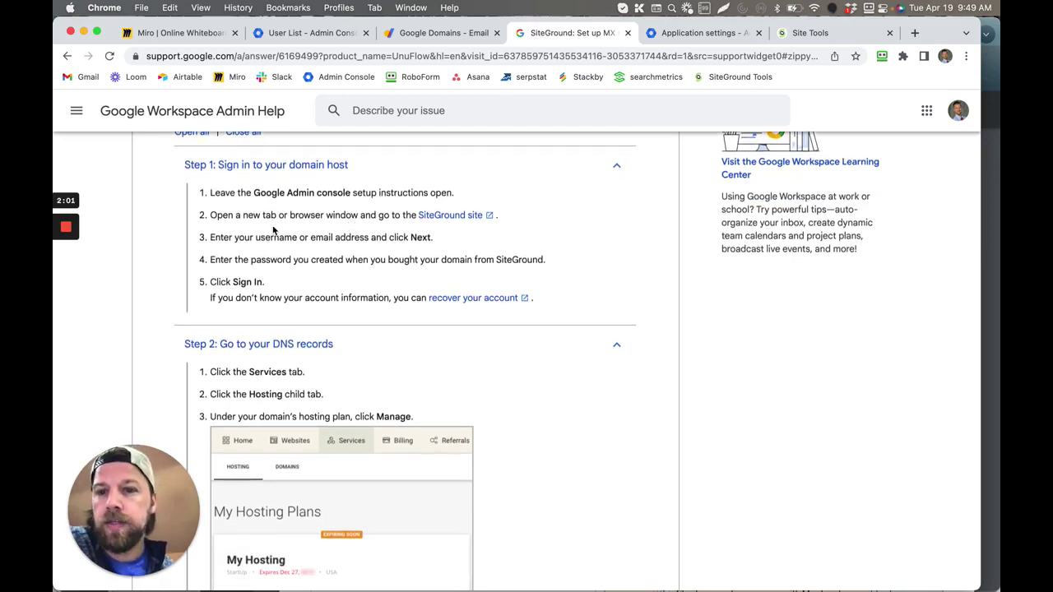
scroll(275, 235, down, 1)
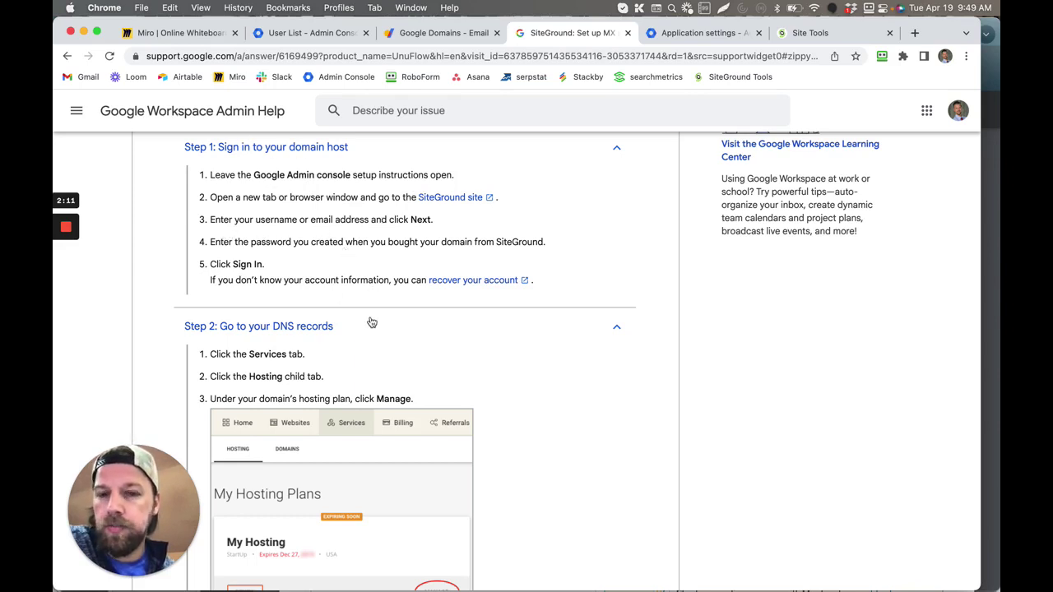
scroll(372, 323, down, 5)
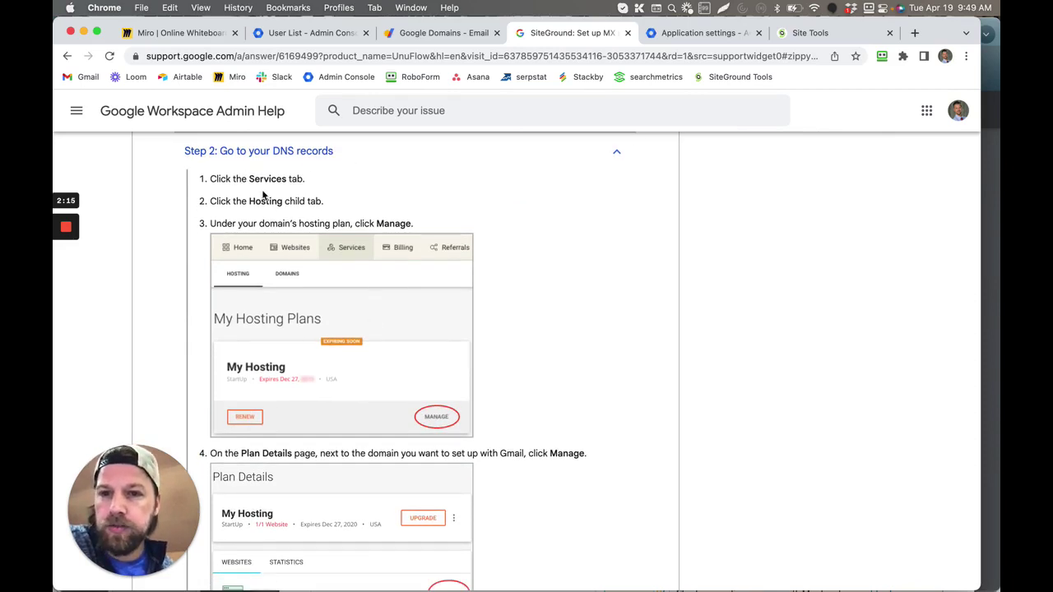
scroll(288, 216, down, 1)
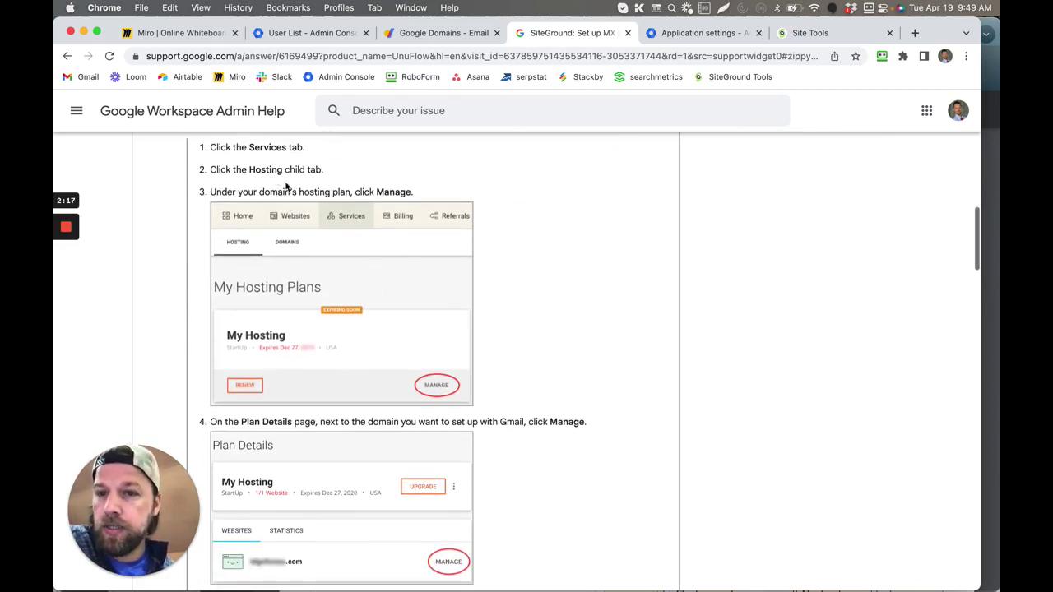
scroll(433, 401, down, 7)
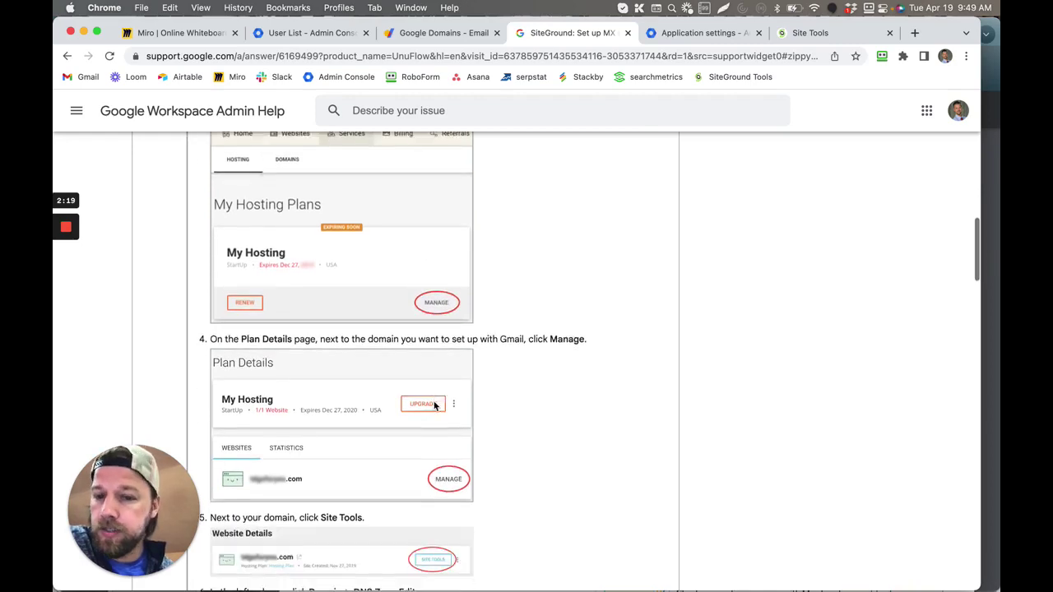
scroll(434, 405, down, 6)
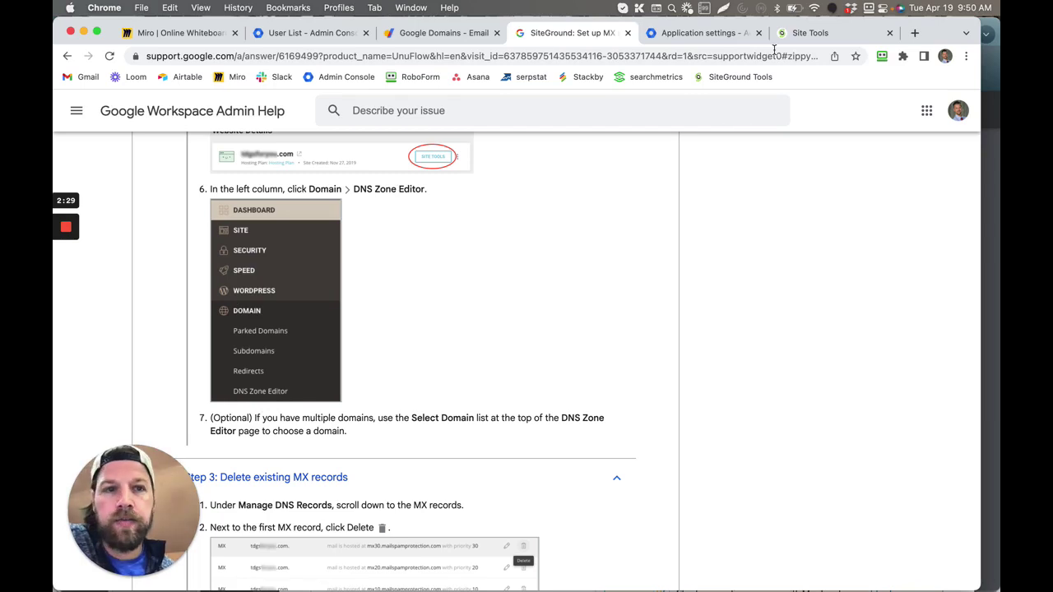
Open the DNS Zone Editor for 10xflowseo.com in SiteGround Site Tools
click(813, 33)
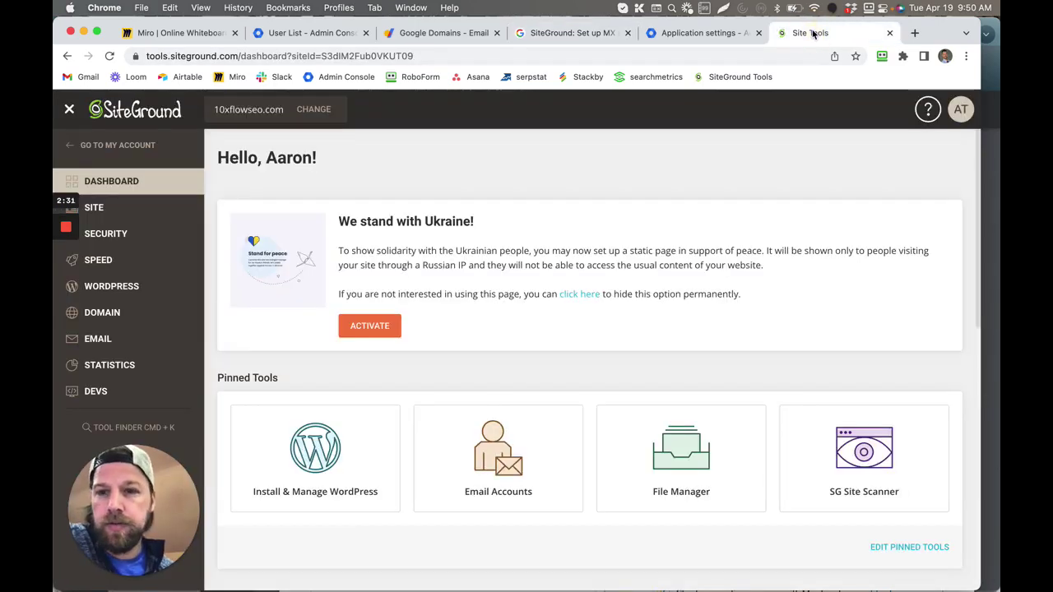
click(97, 321)
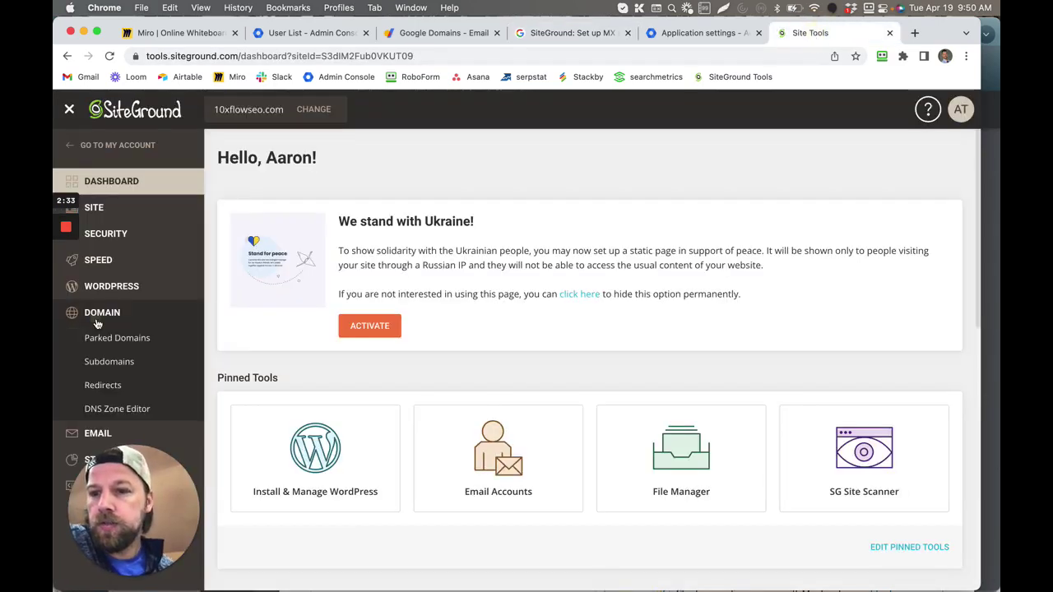
click(126, 409)
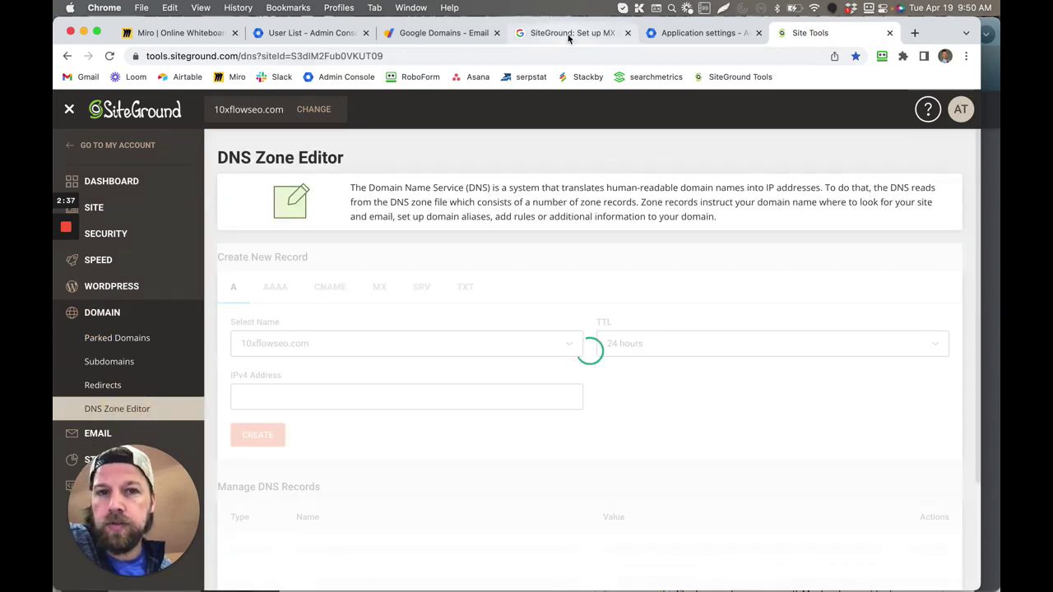
Review the Google help article's Step 3 on deleting existing MX records, enlarging the example record list
click(568, 32)
scroll(435, 423, down, 5)
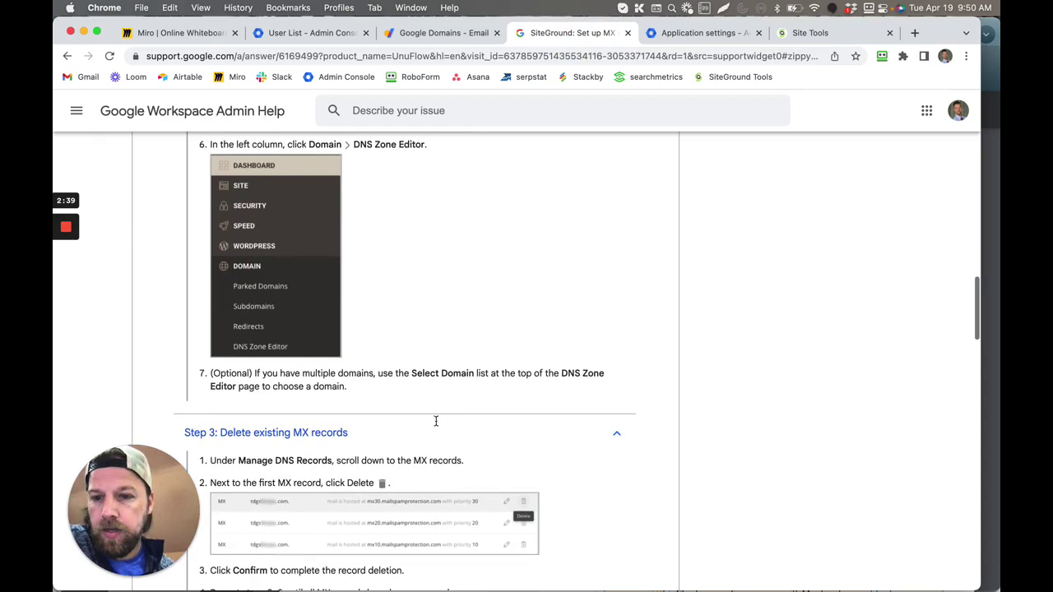
scroll(436, 421, down, 1)
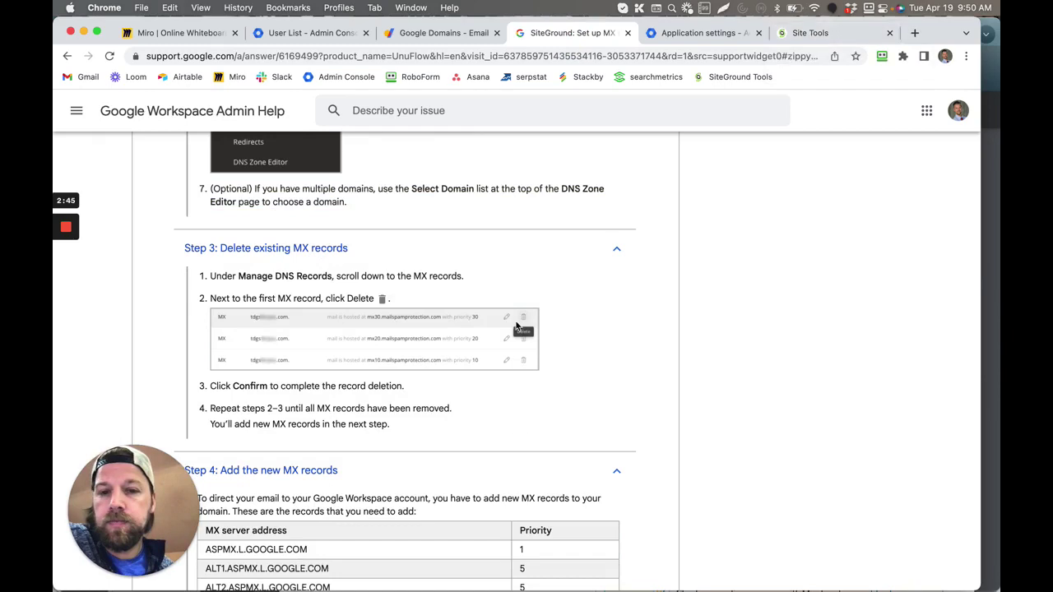
scroll(528, 325, up, 5)
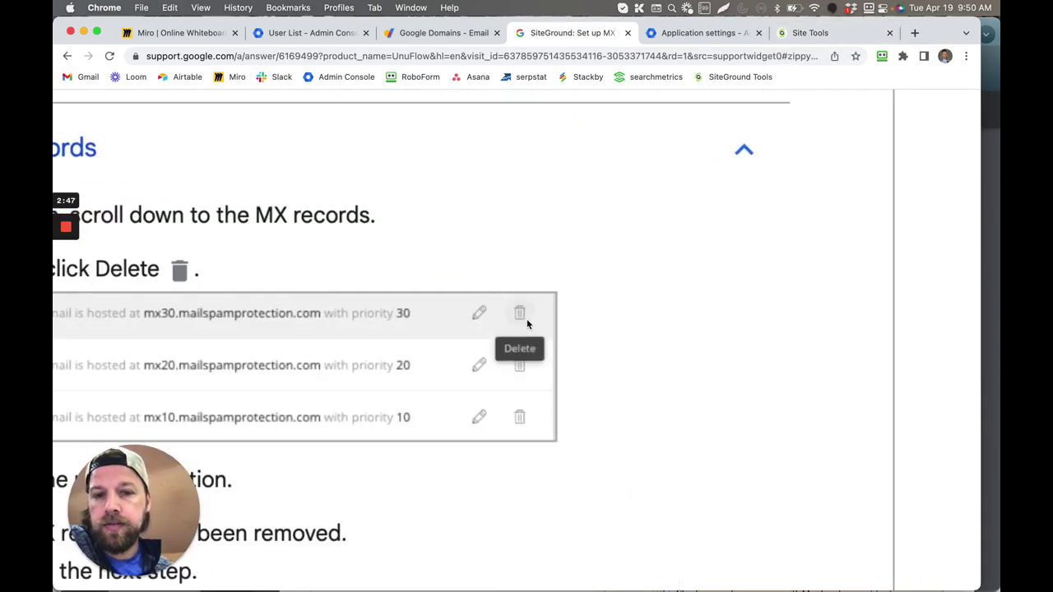
scroll(528, 324, up, 2)
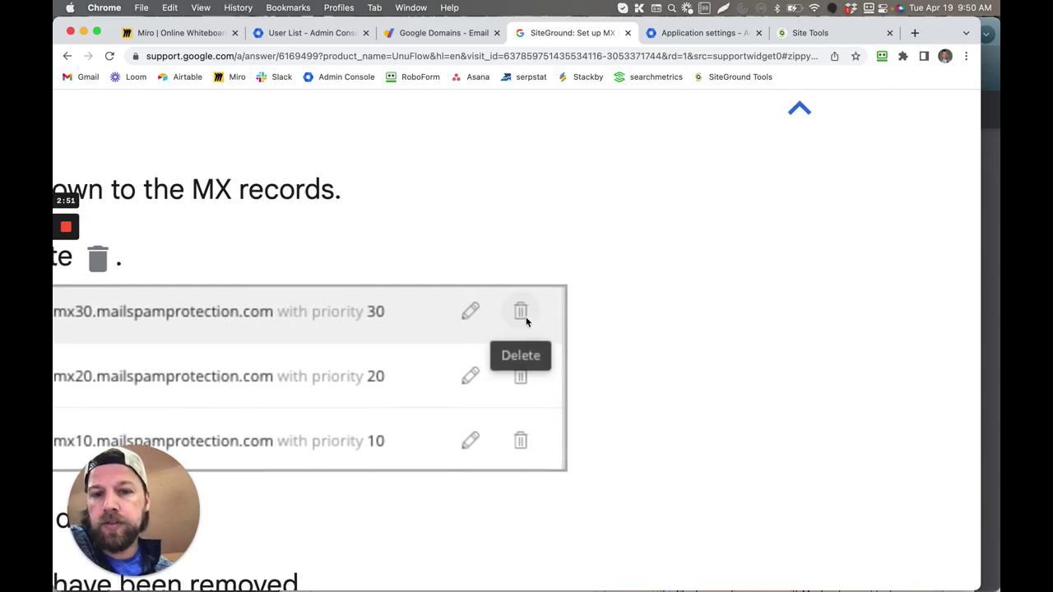
scroll(525, 321, down, 5)
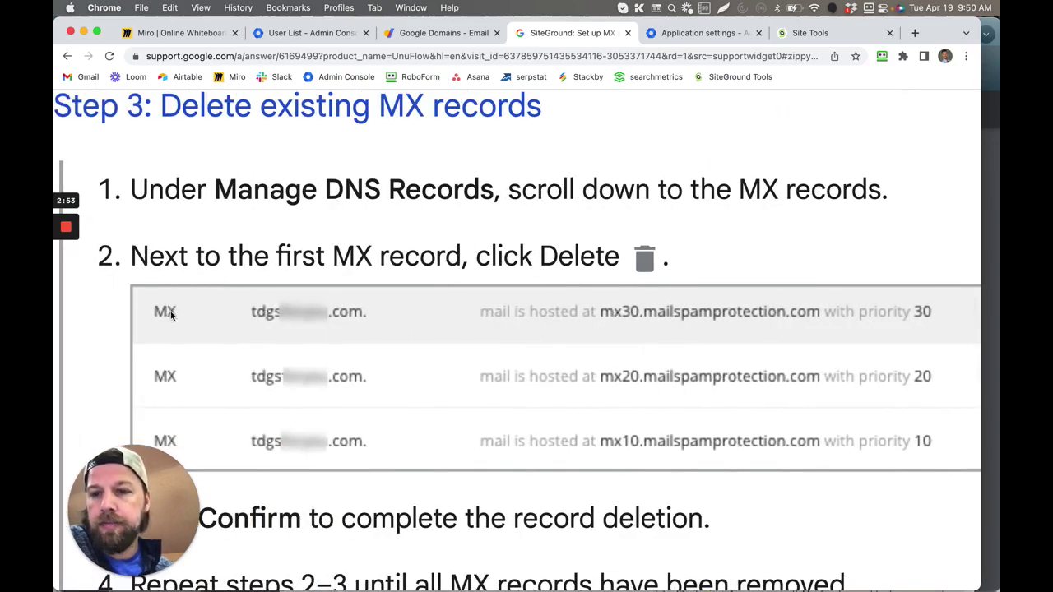
scroll(213, 327, down, 4)
scroll(214, 330, down, 3)
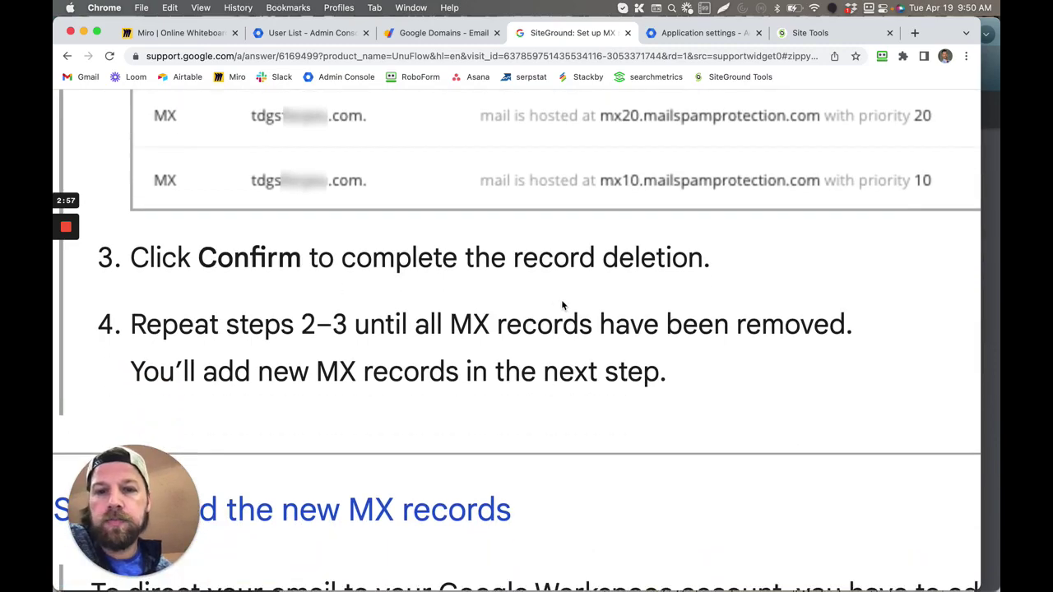
scroll(565, 305, down, 2)
scroll(563, 305, down, 1)
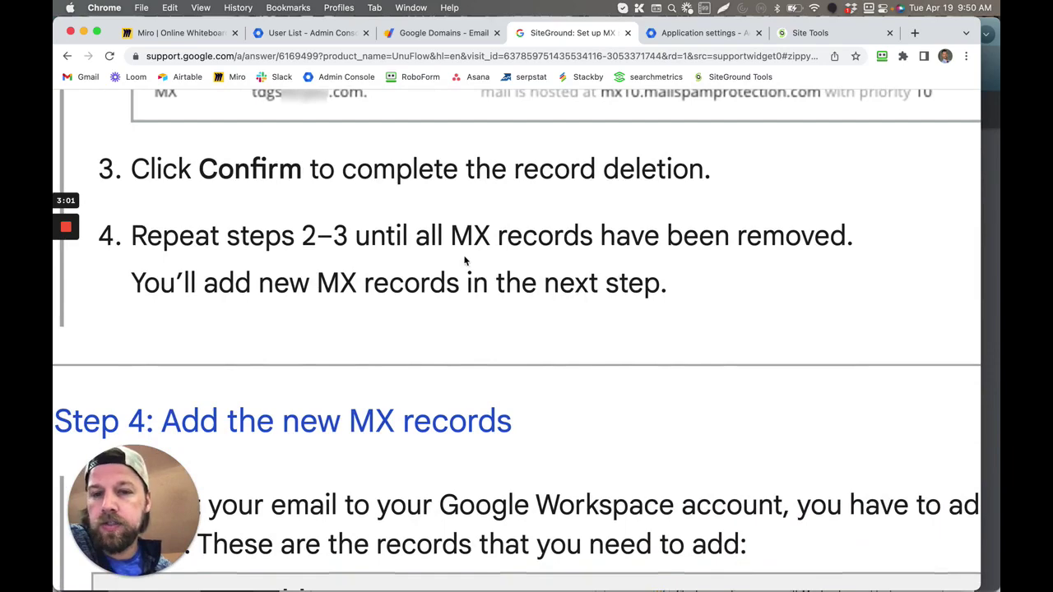
Review Step 4 on adding the new MX records, highlighting ASPMX.L.GOOGLE.COM and the instruction about the Create New Record section's MX tab
scroll(520, 282, down, 5)
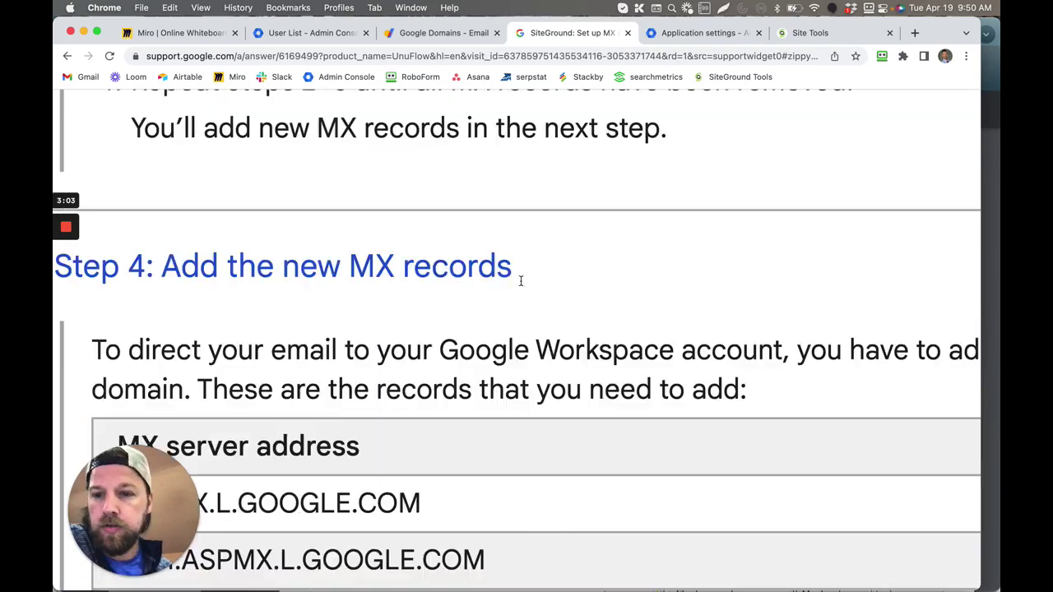
scroll(334, 184, down, 2)
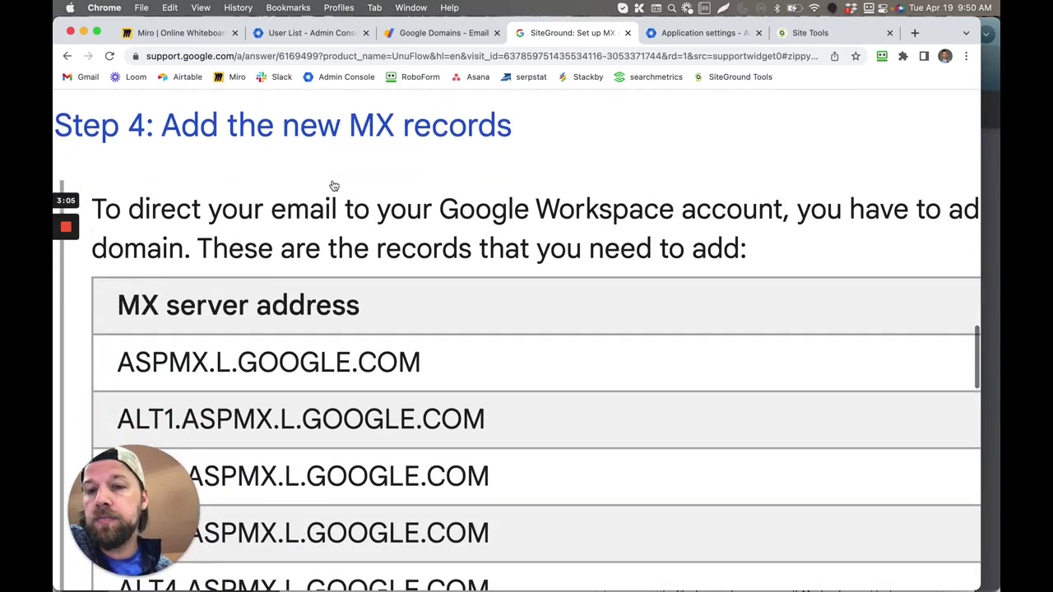
scroll(334, 186, down, 2)
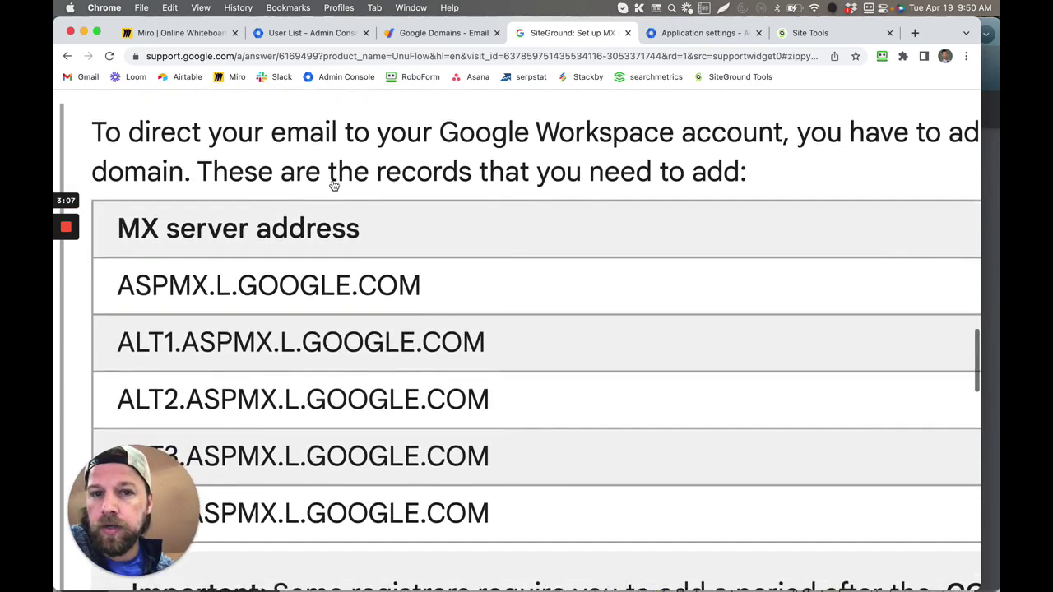
scroll(334, 186, down, 3)
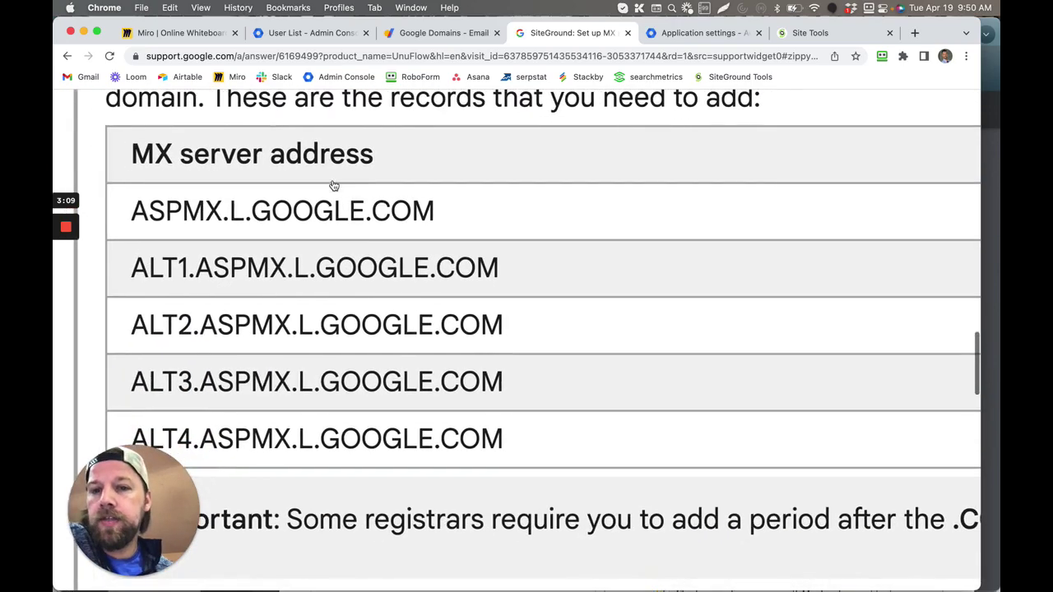
scroll(334, 186, down, 1)
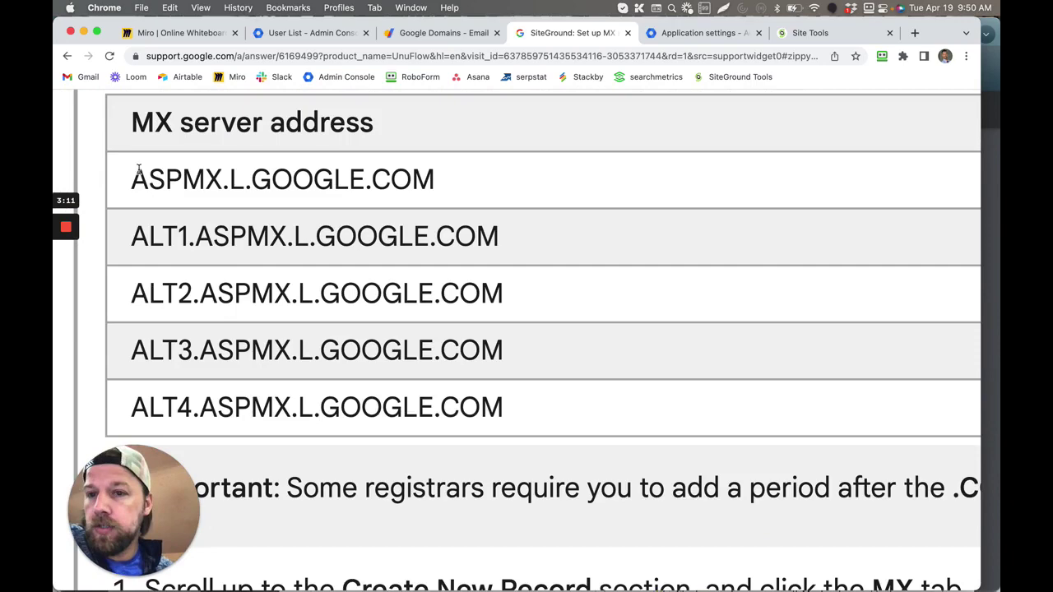
drag(131, 177, 437, 186)
scroll(437, 186, down, 10)
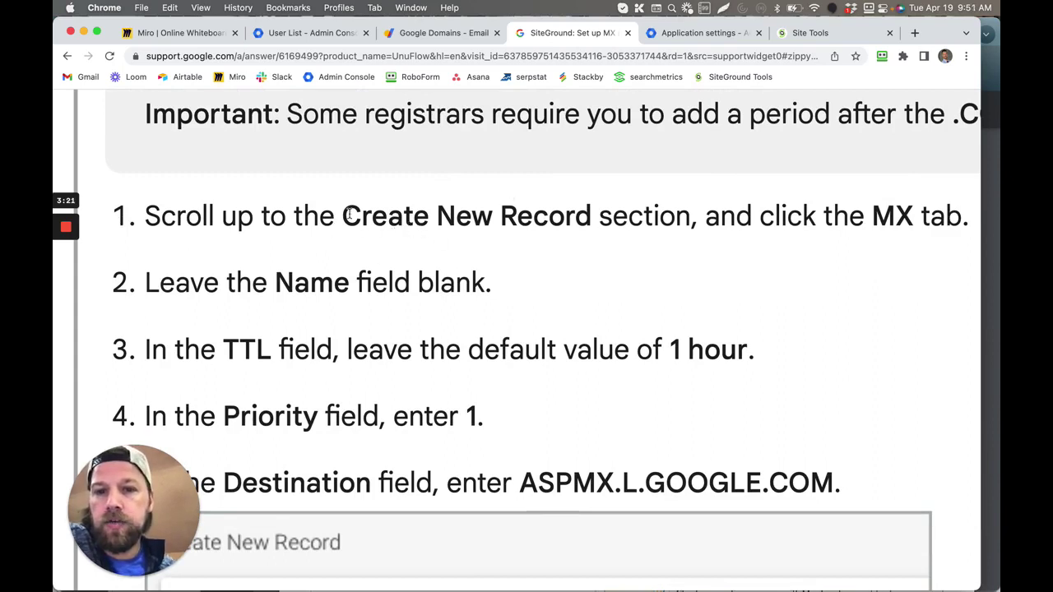
drag(343, 214, 774, 218)
drag(865, 218, 915, 215)
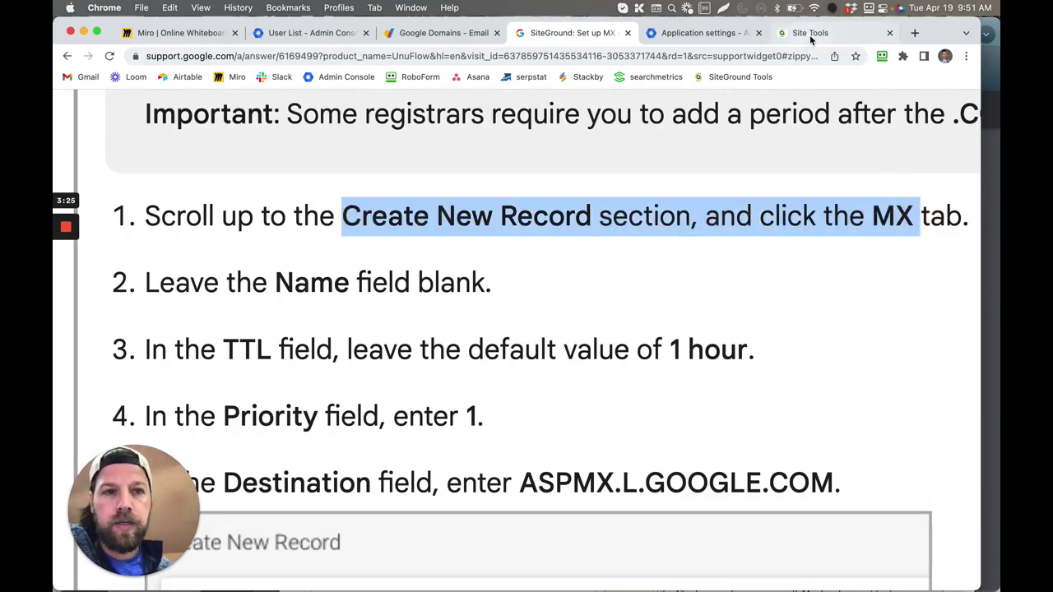
In SiteGround Site Tools, start a new MX record for 10xflowseo.com with the name left blank and a TTL of 1 hour
click(809, 33)
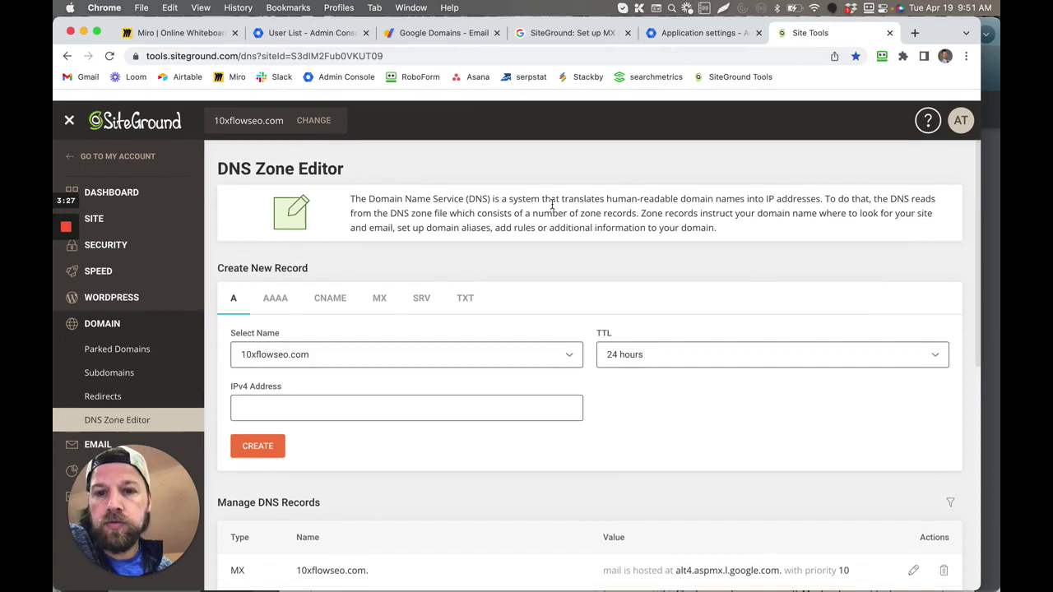
click(383, 294)
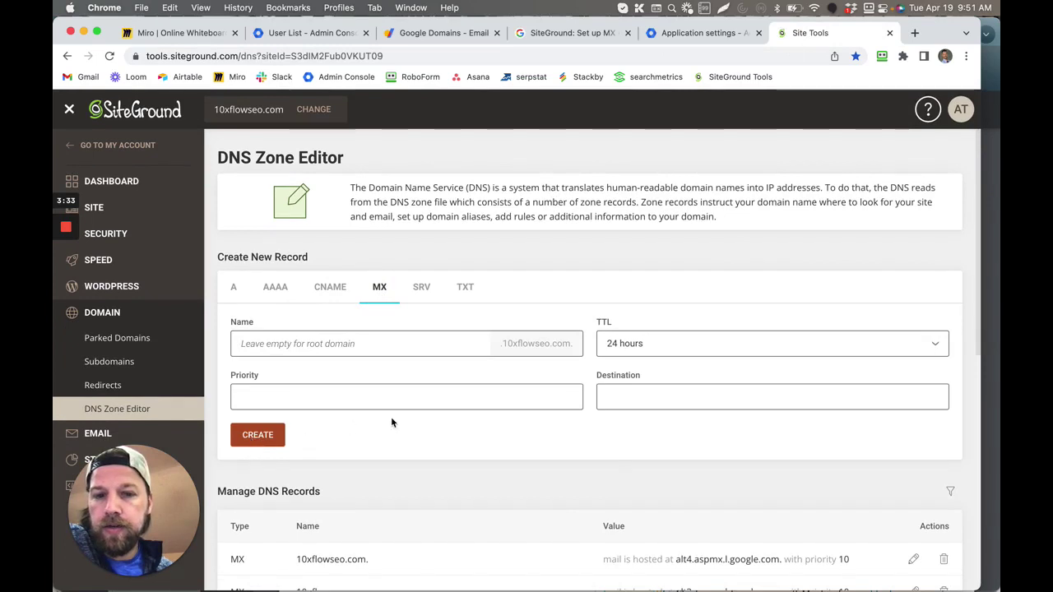
click(631, 345)
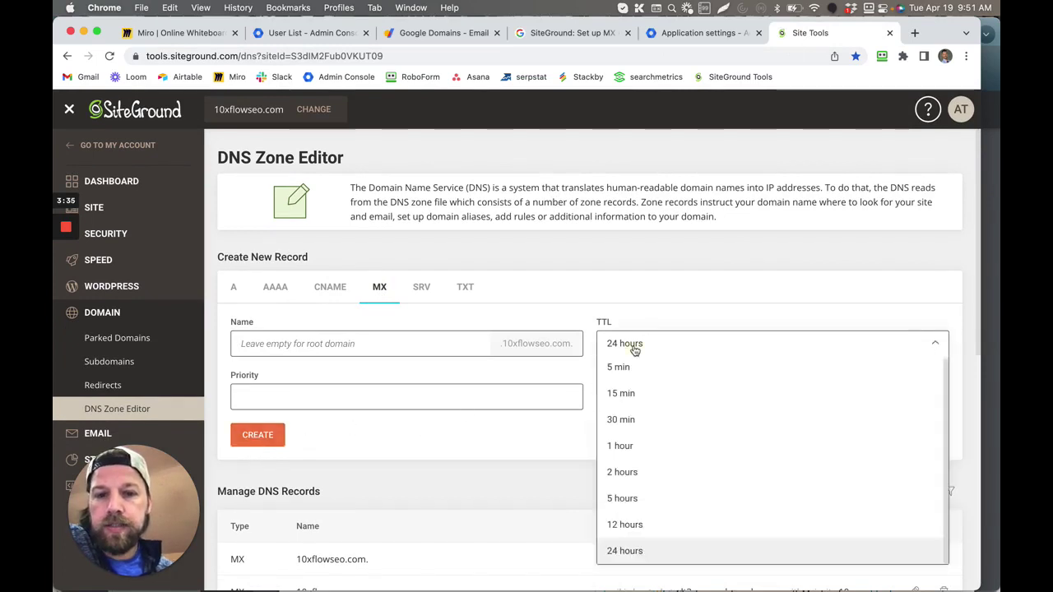
click(622, 447)
click(441, 387)
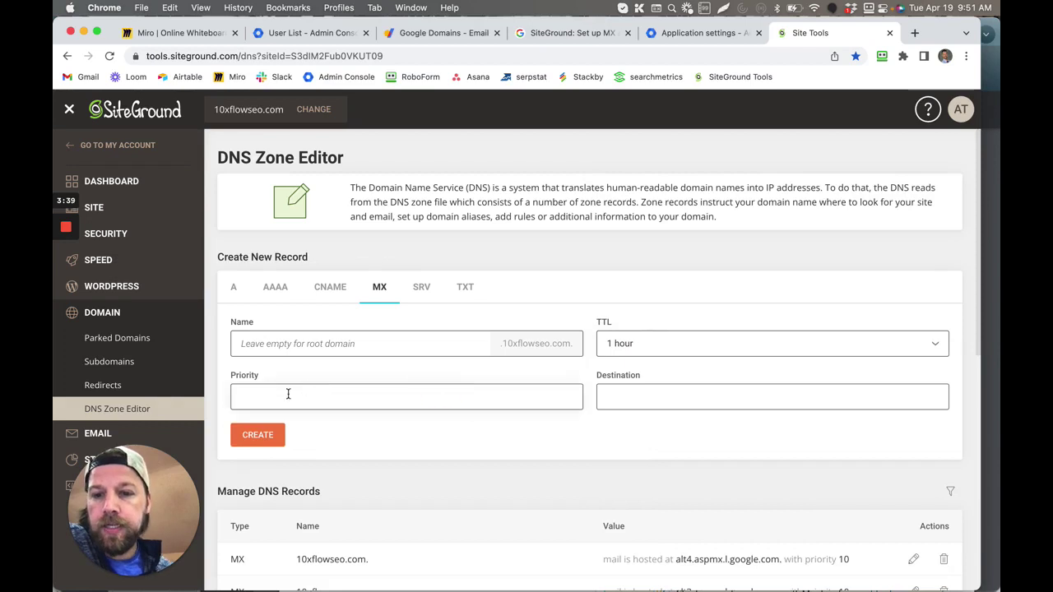
Examine the Google help article's instructions and MX server table for the first record's destination and priority
click(574, 32)
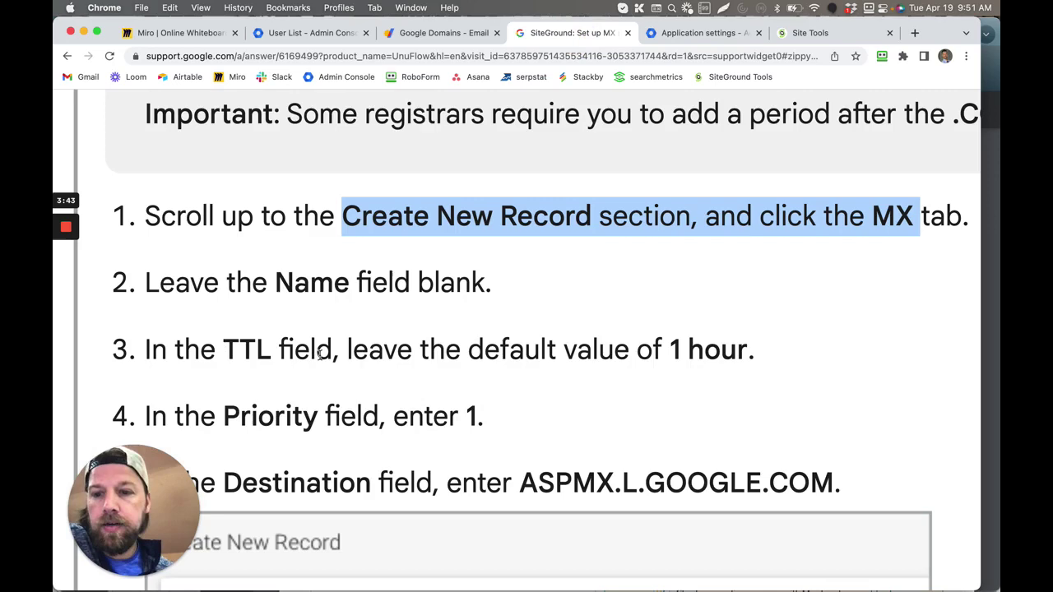
scroll(766, 275, right, 5)
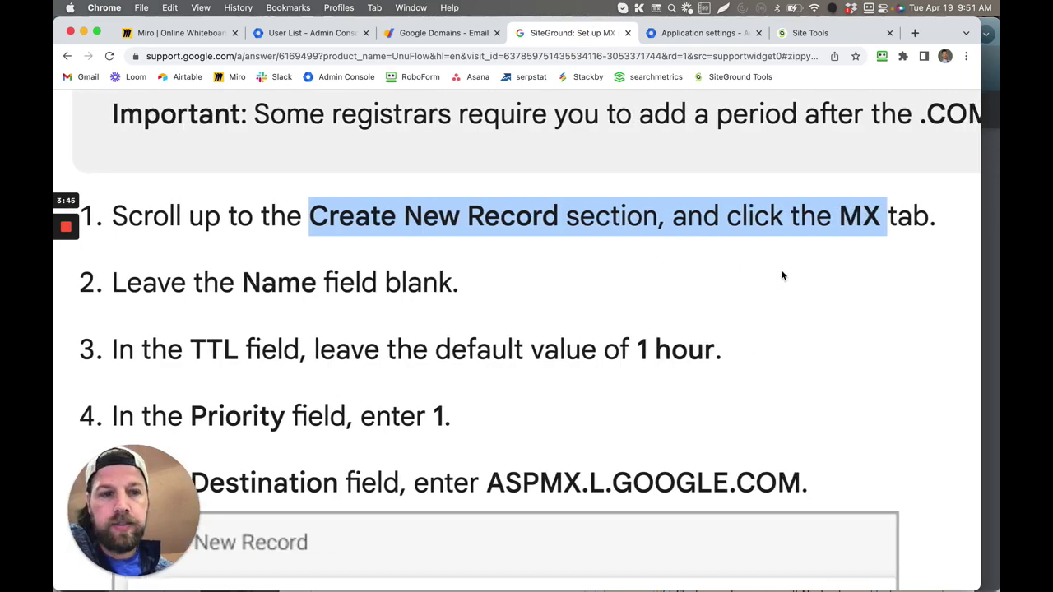
scroll(782, 276, left, 4)
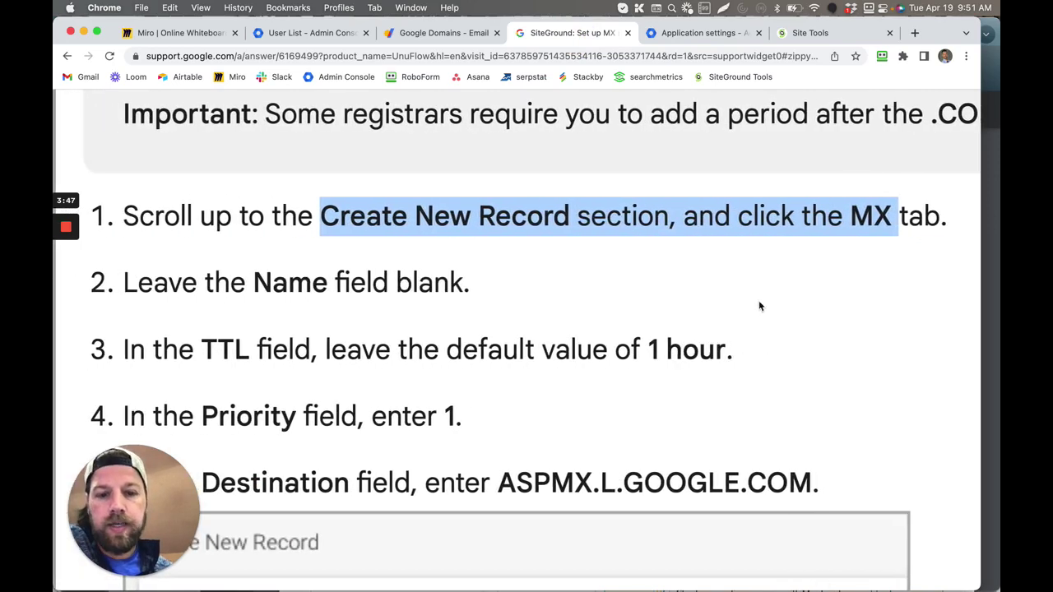
drag(502, 486, 790, 479)
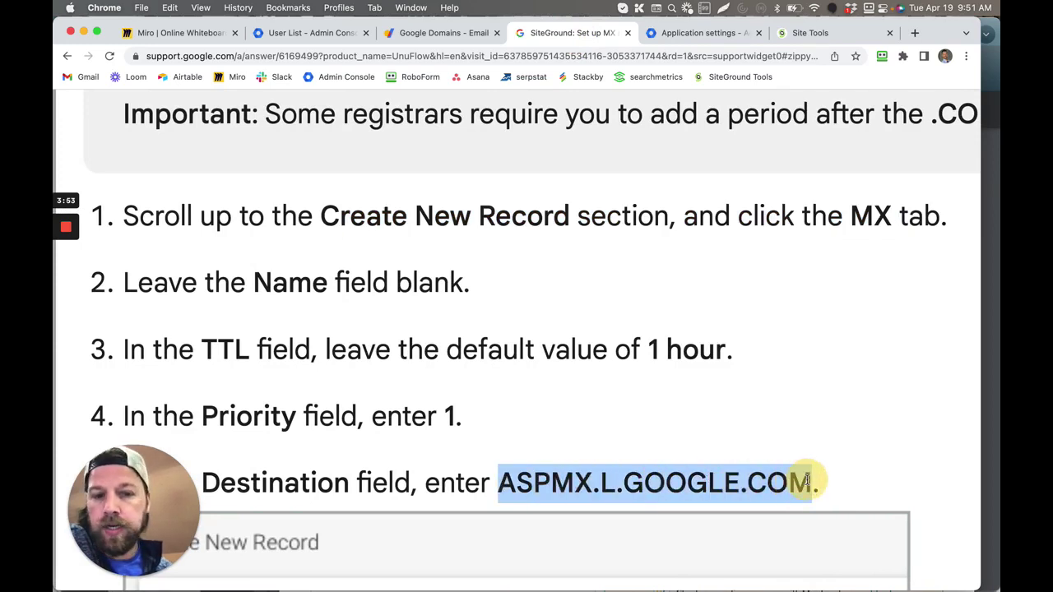
scroll(335, 285, up, 2)
scroll(335, 285, up, 5)
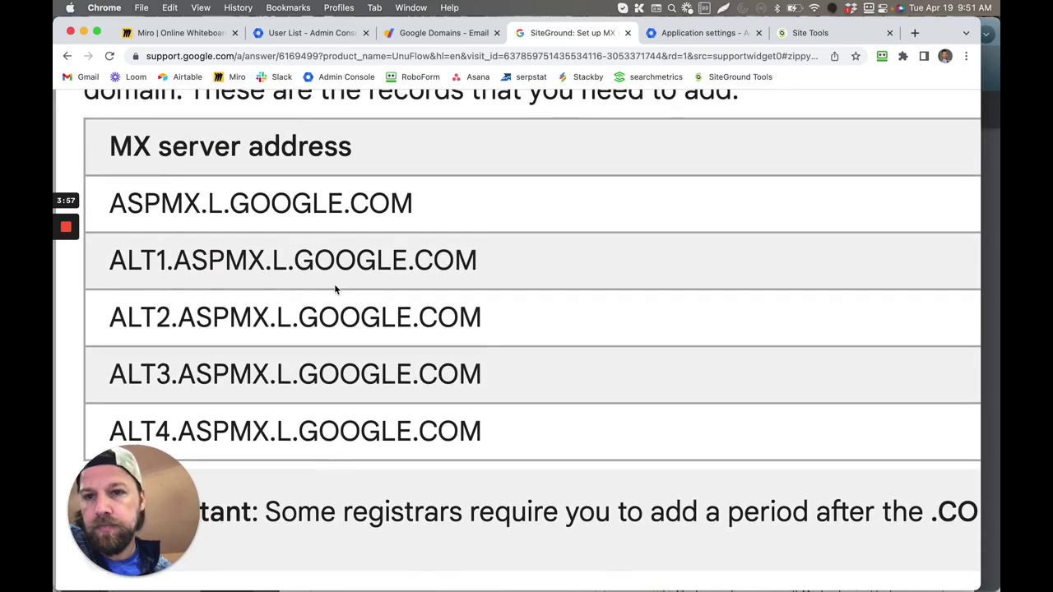
scroll(334, 288, down, 3)
scroll(327, 290, down, 3)
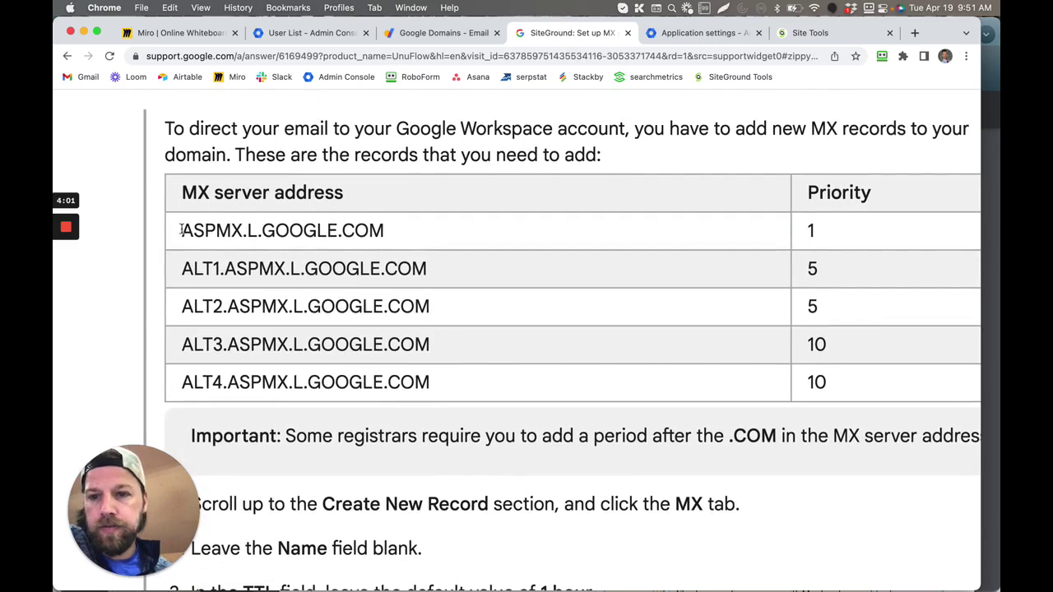
drag(181, 230, 400, 235)
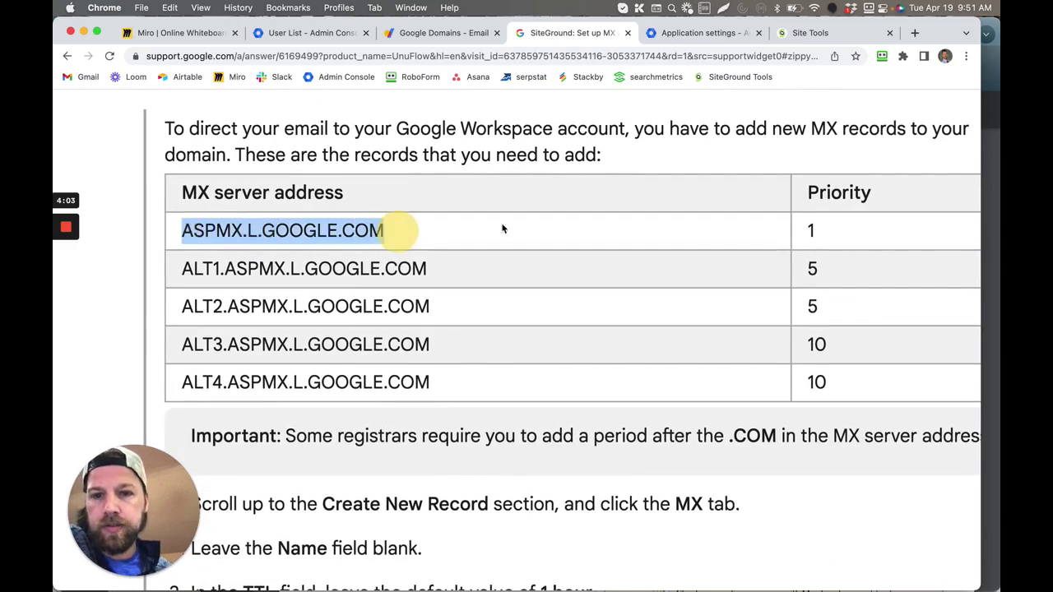
drag(811, 230, 815, 230)
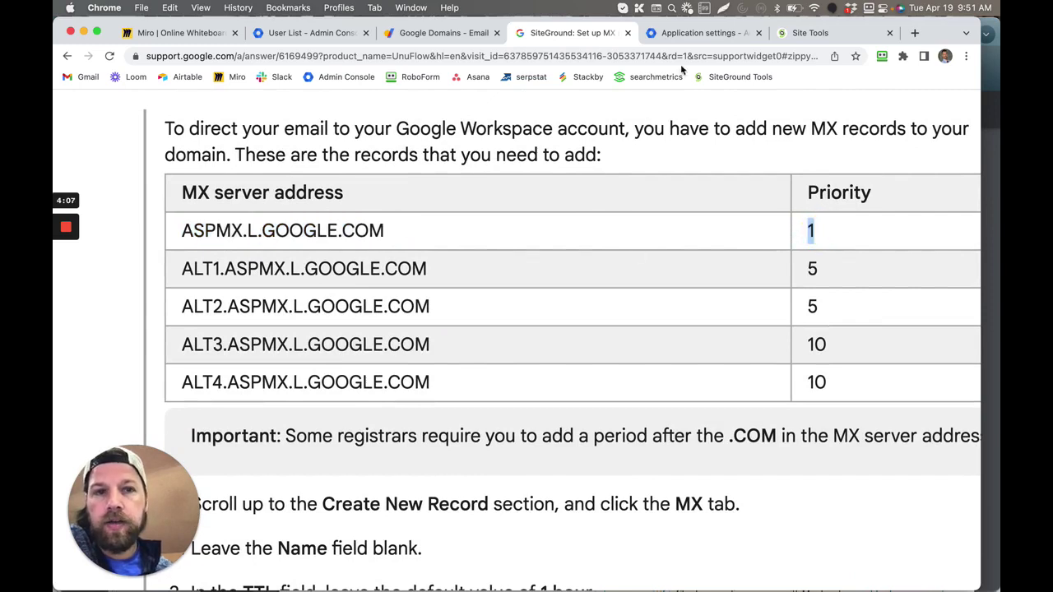
Copy the first MX server address from the help article and enter aspmx.l.google.com as the new record's destination
click(809, 33)
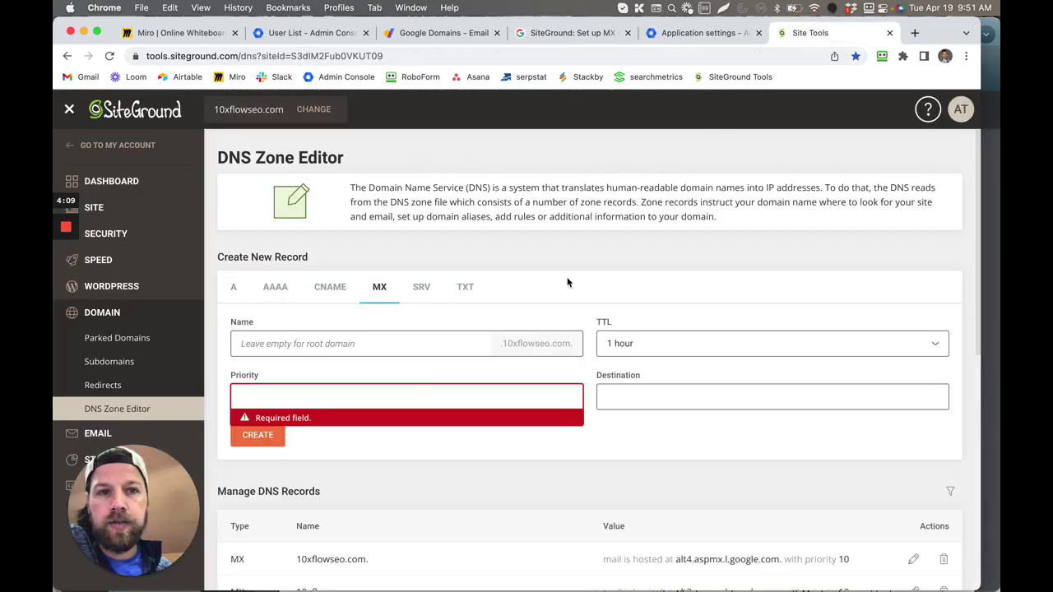
click(627, 403)
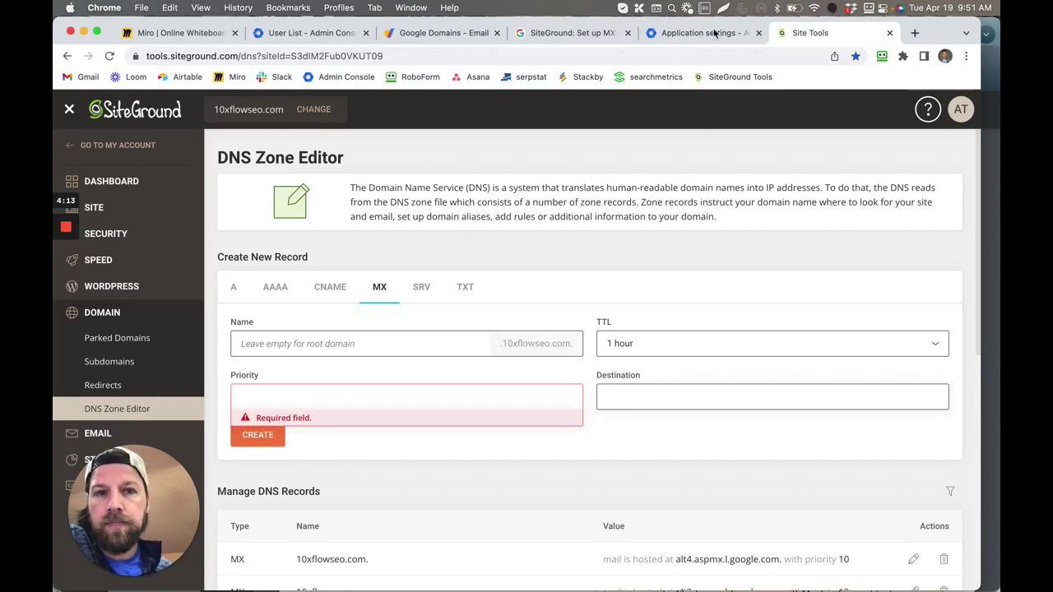
click(567, 33)
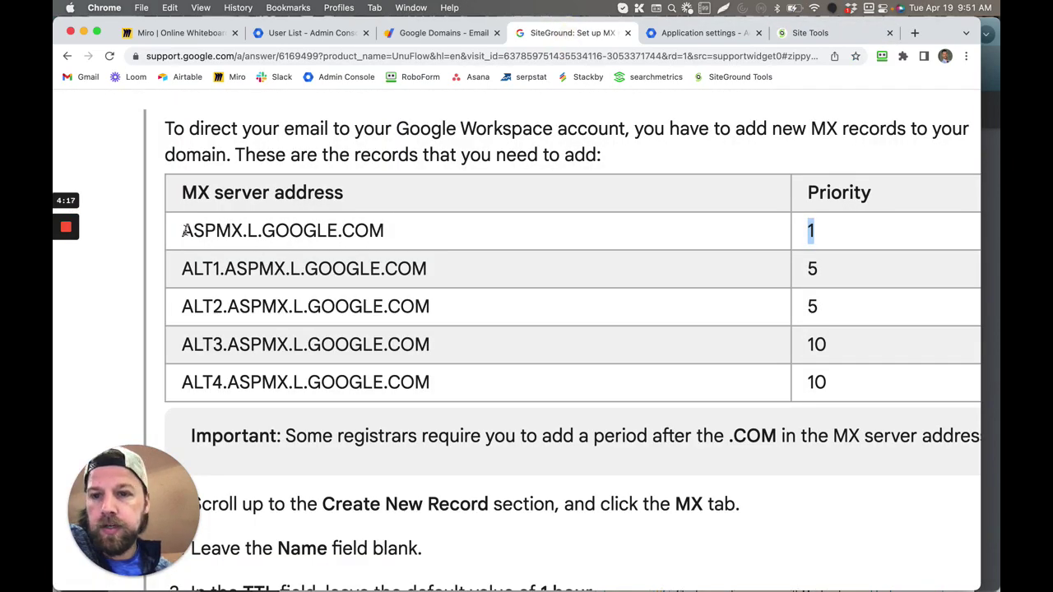
drag(184, 230, 385, 235)
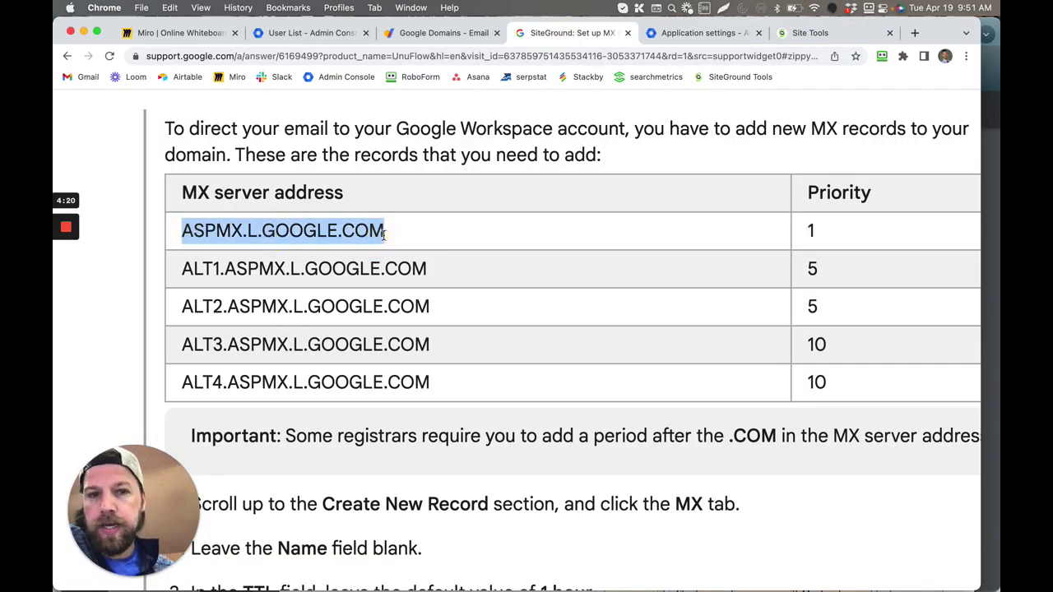
click(795, 33)
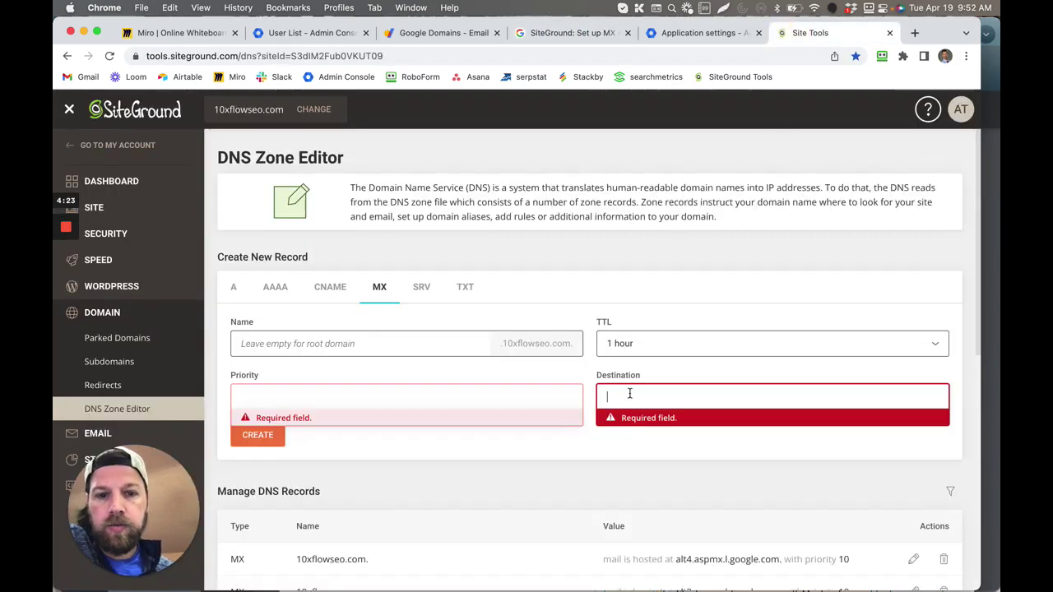
text(aspmx.l.google.com)
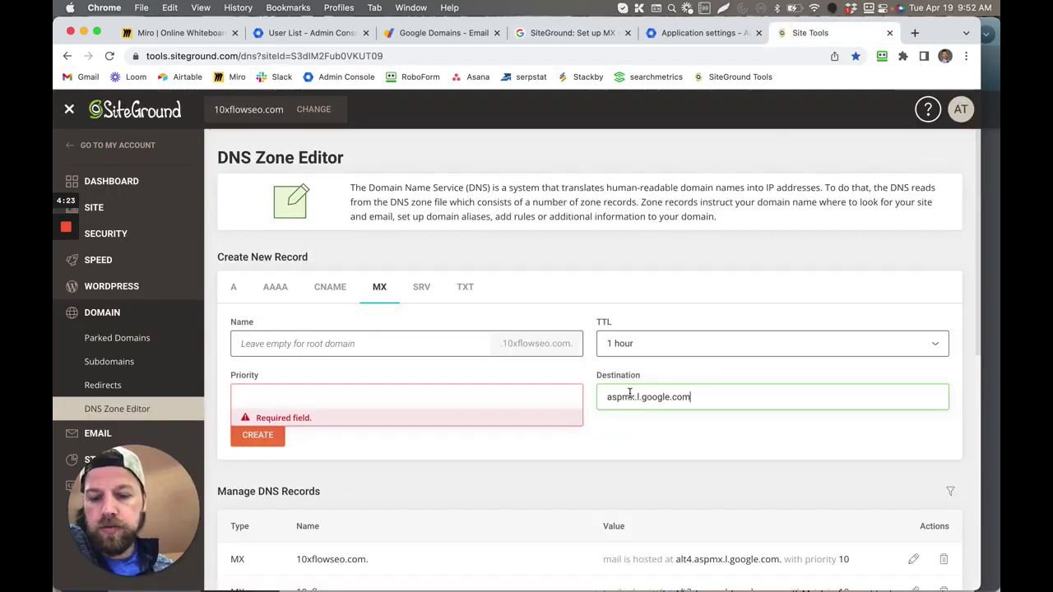
Copy the first server's priority from the help article and set the new MX record's priority to 1
click(626, 31)
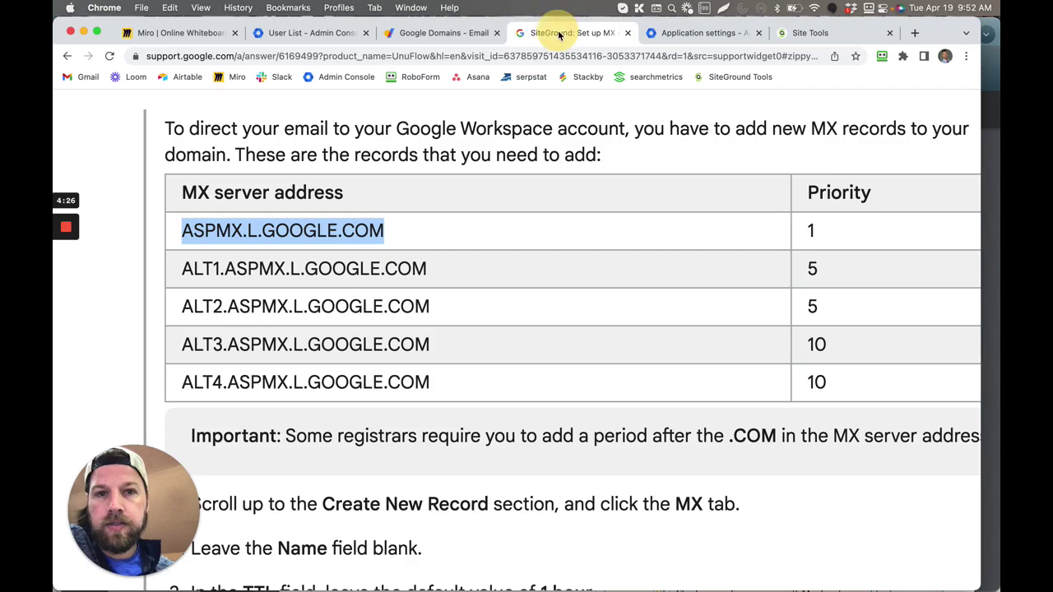
double_click(810, 230)
key(super+c)
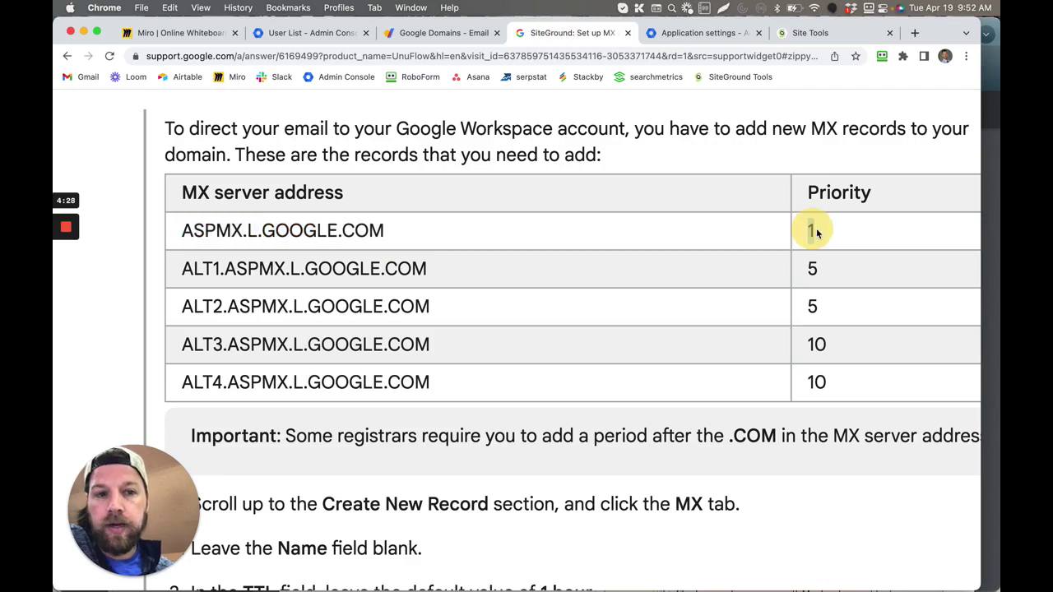
click(800, 32)
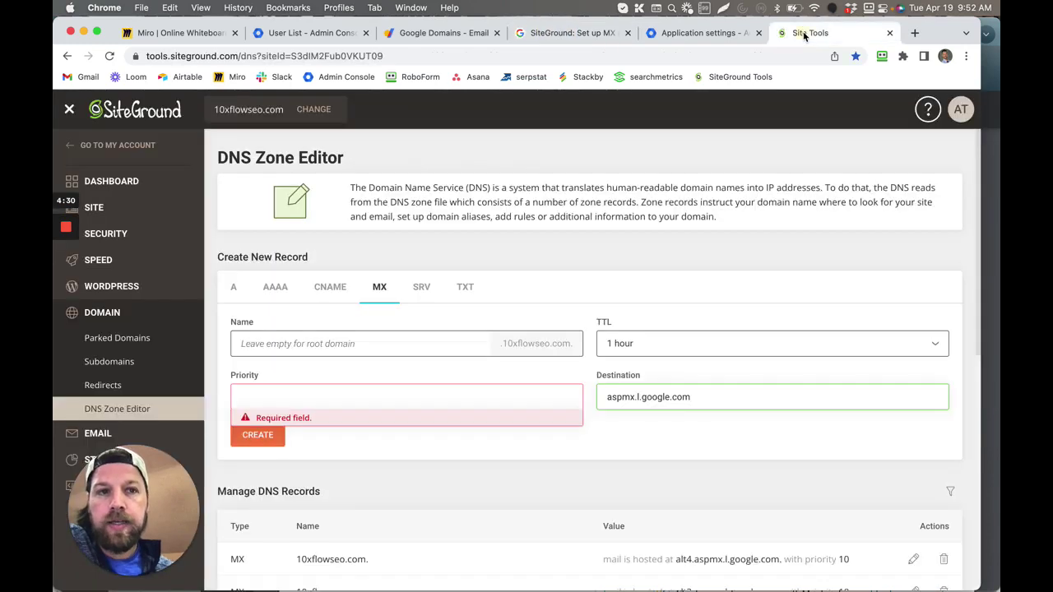
click(266, 396)
key(super+v)
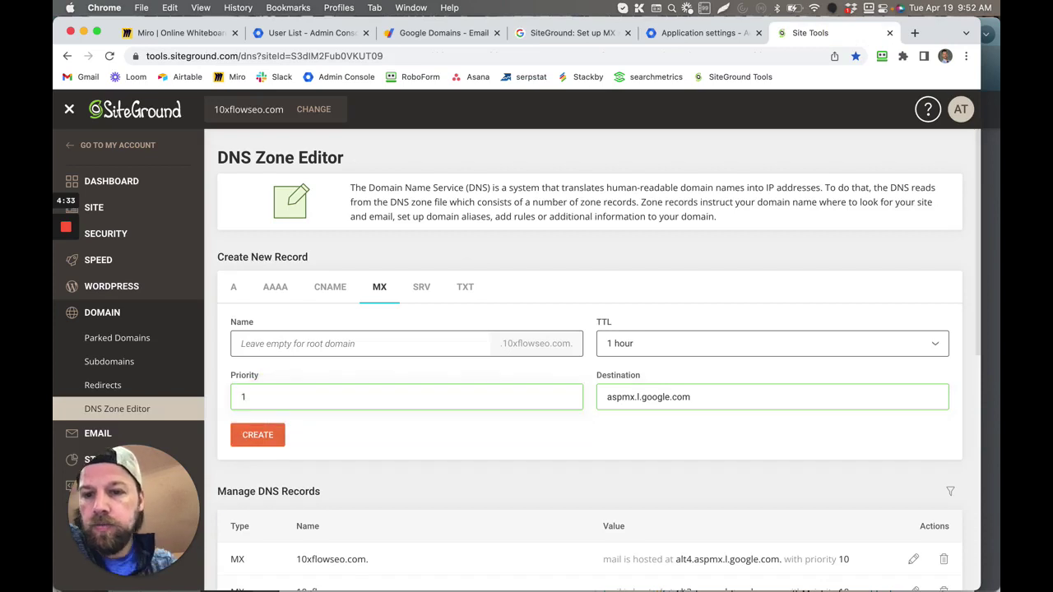
click(344, 440)
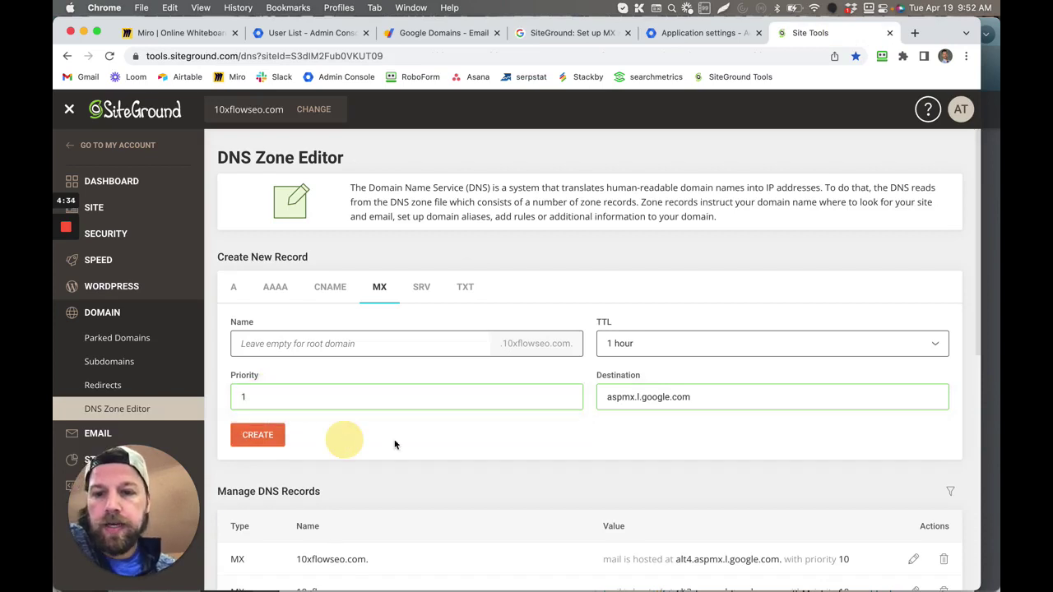
click(256, 441)
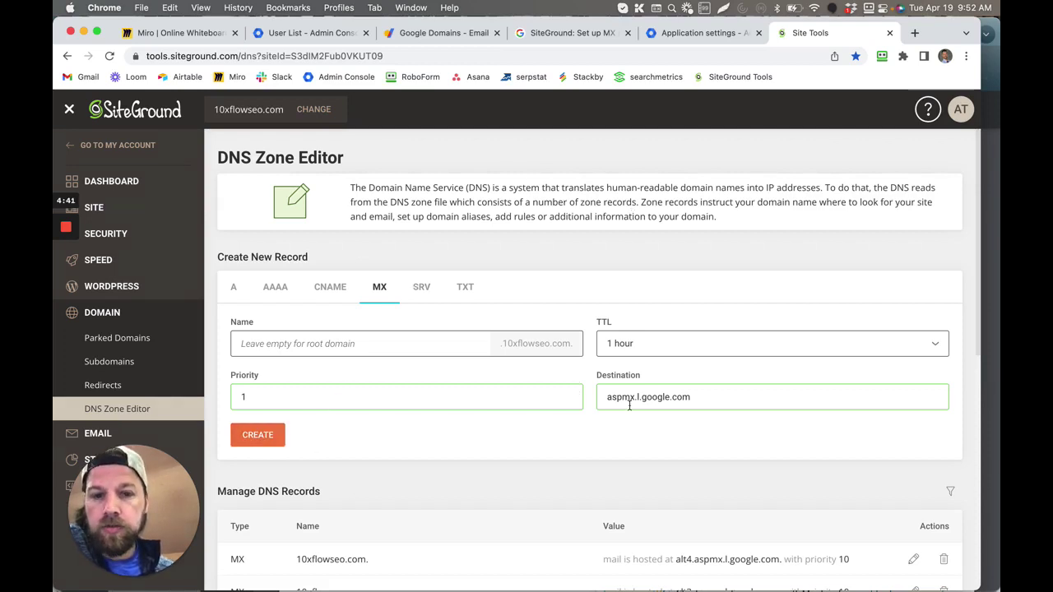
Compare the new record's destination and priority with the ASPMX.L.GOOGLE.COM row in the help article's table
drag(613, 401, 714, 400)
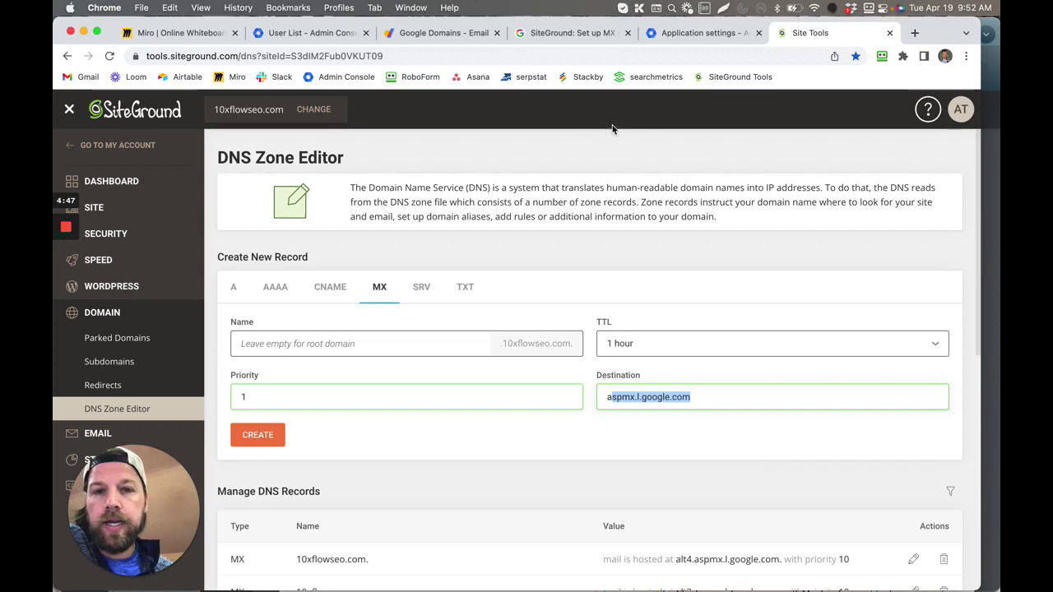
click(563, 33)
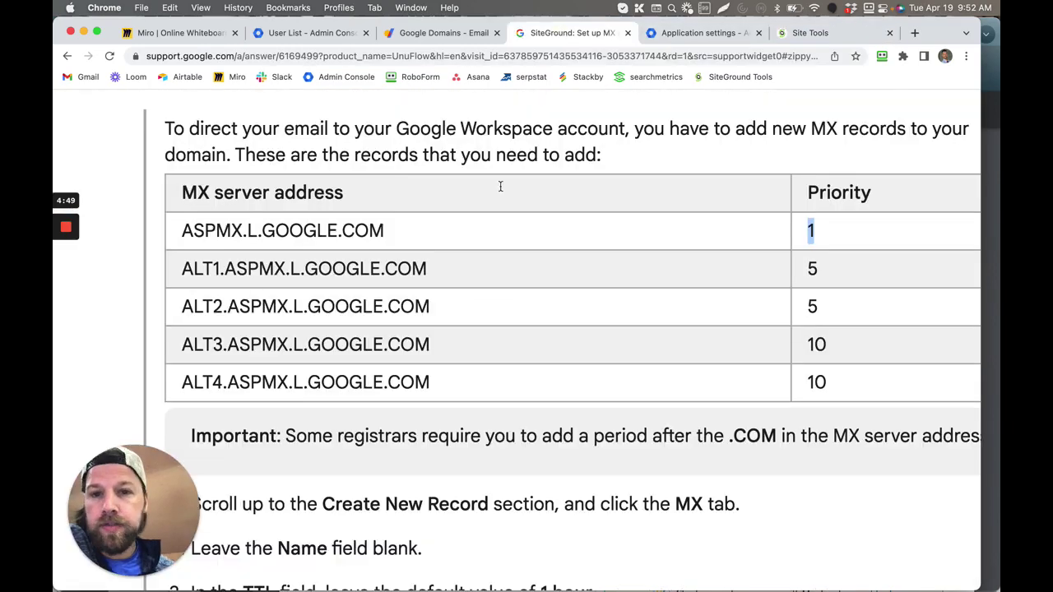
drag(181, 230, 763, 230)
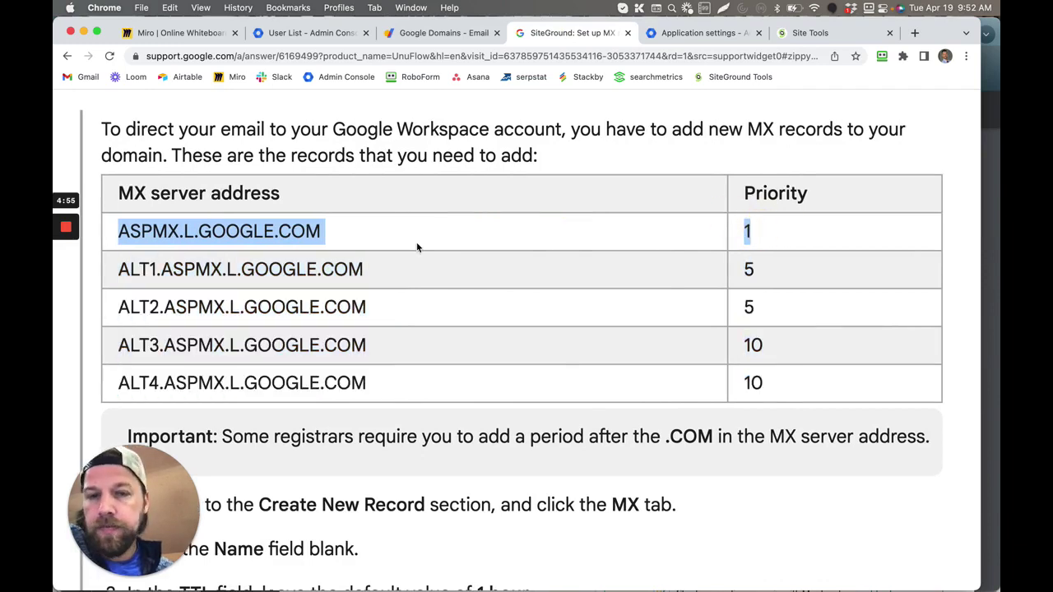
click(799, 32)
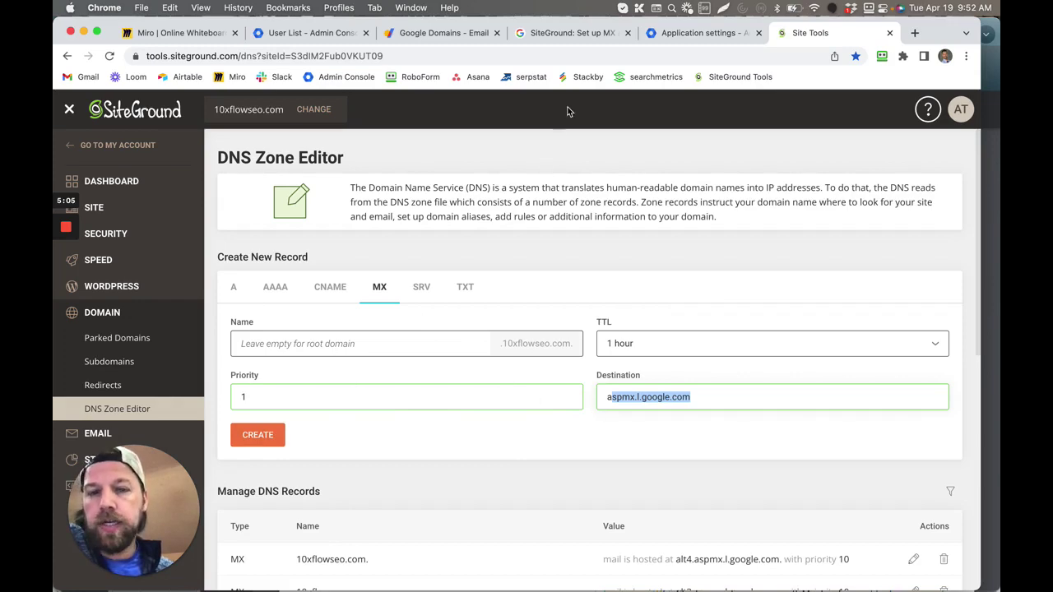
Review the help article's remaining instructions on creating the record, repeating for the other MX servers and verifying the domain
click(571, 32)
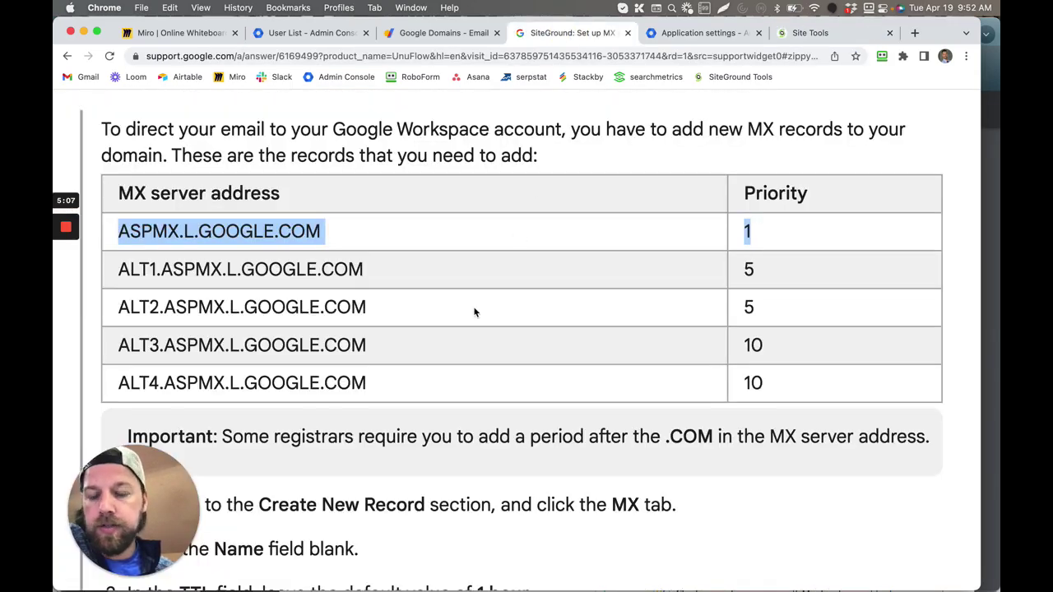
scroll(477, 309, down, 5)
scroll(474, 312, down, 5)
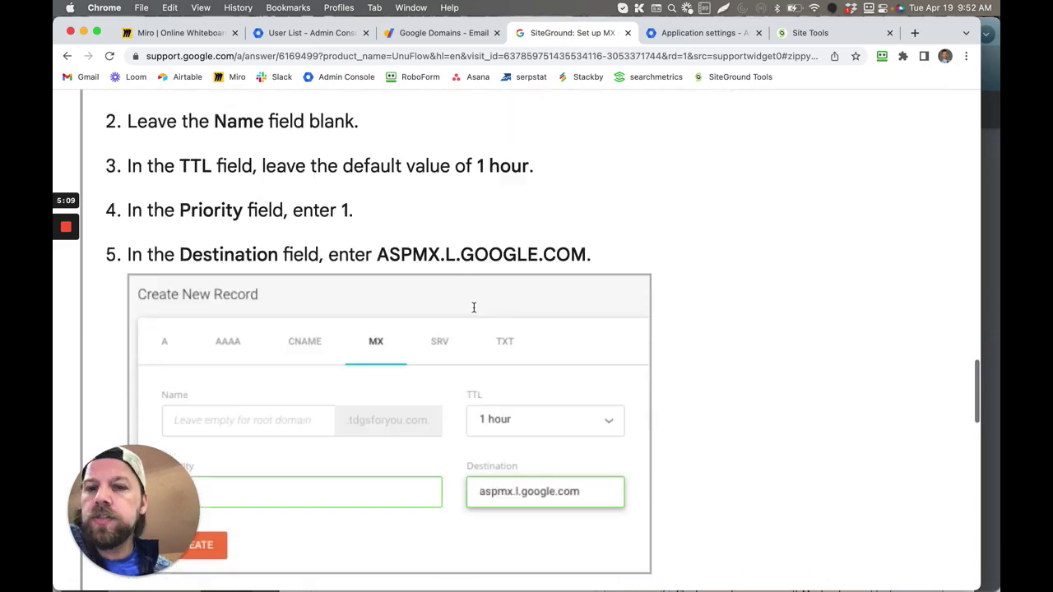
scroll(475, 312, down, 8)
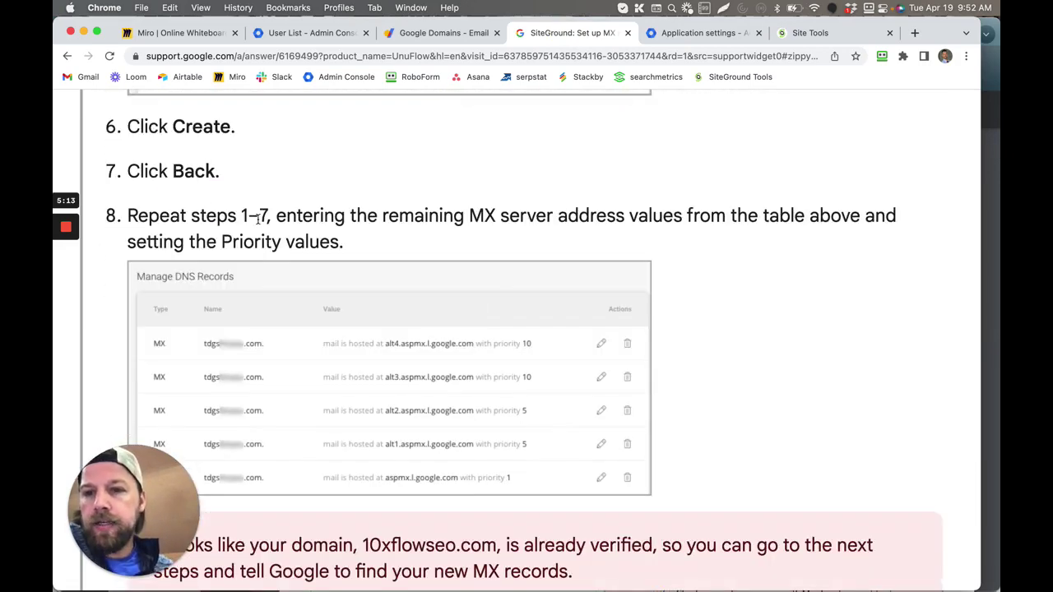
scroll(290, 221, down, 2)
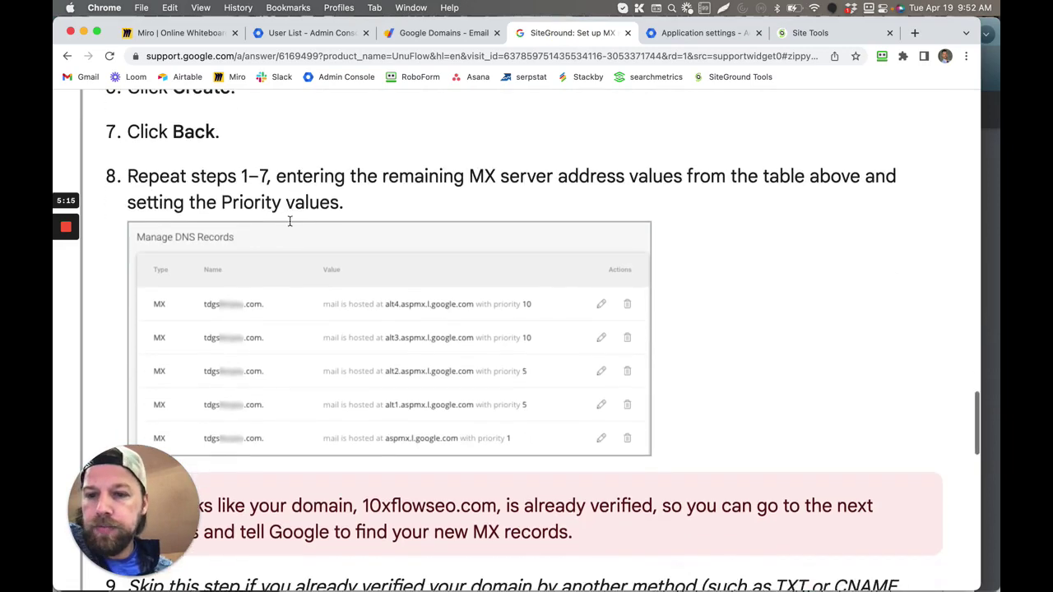
scroll(217, 320, down, 6)
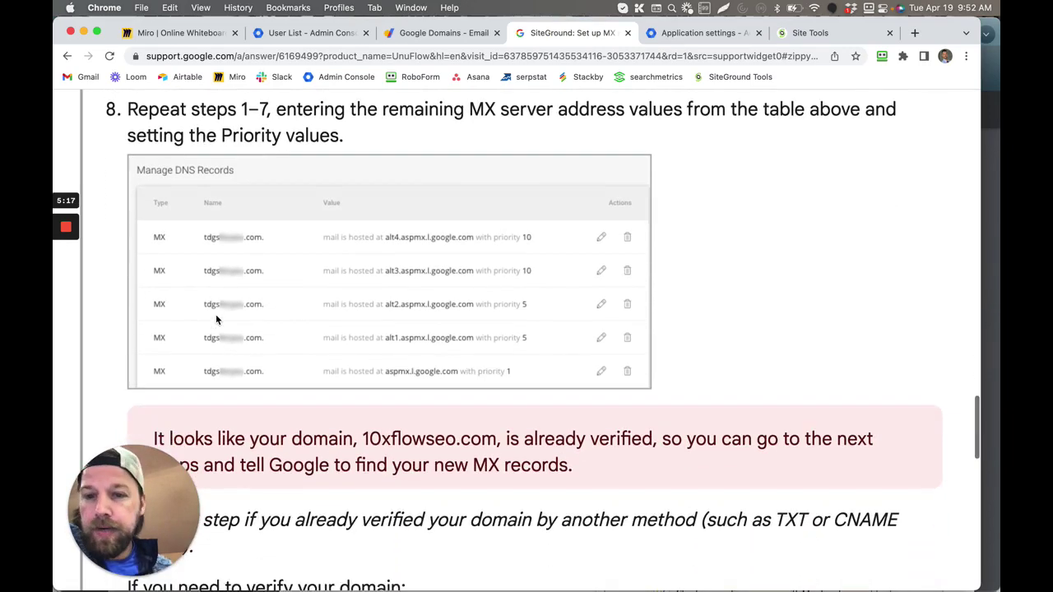
scroll(216, 319, down, 3)
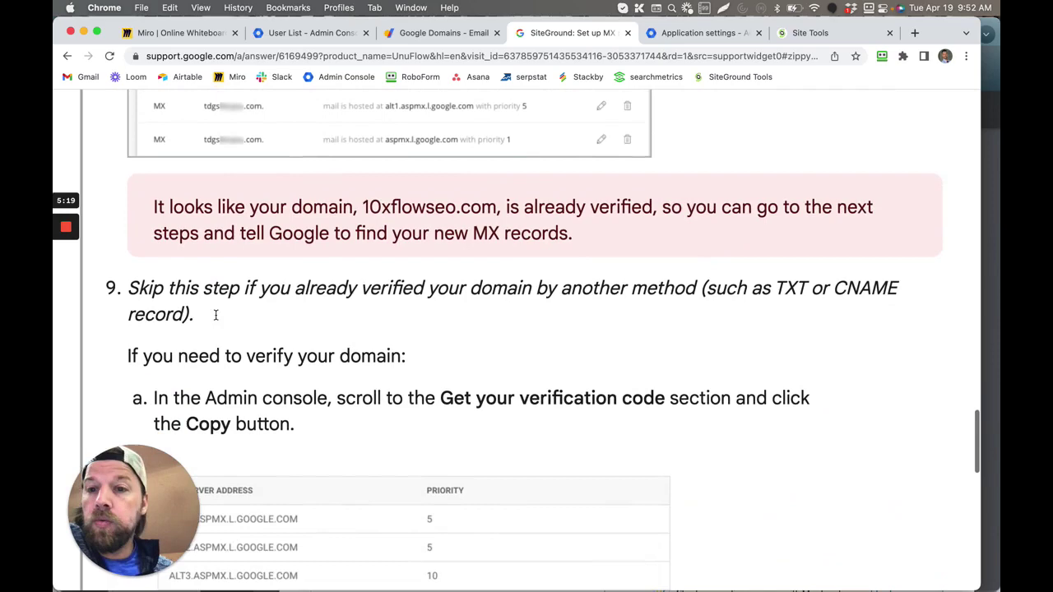
scroll(217, 319, down, 3)
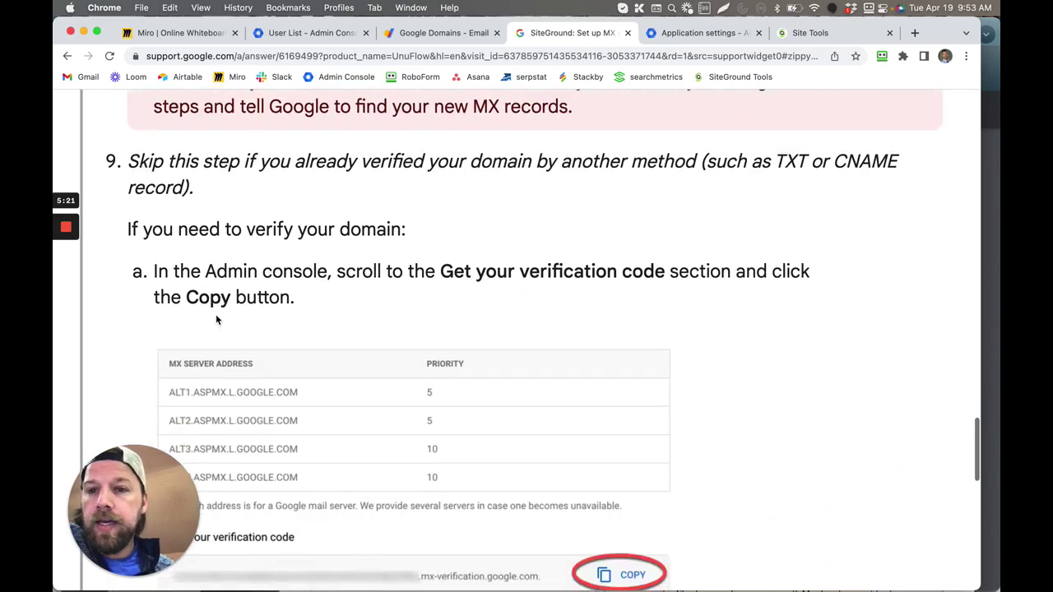
Review the help article's domain verification instructions and Step 5 on telling Google to find the new MX records
scroll(216, 320, up, 2)
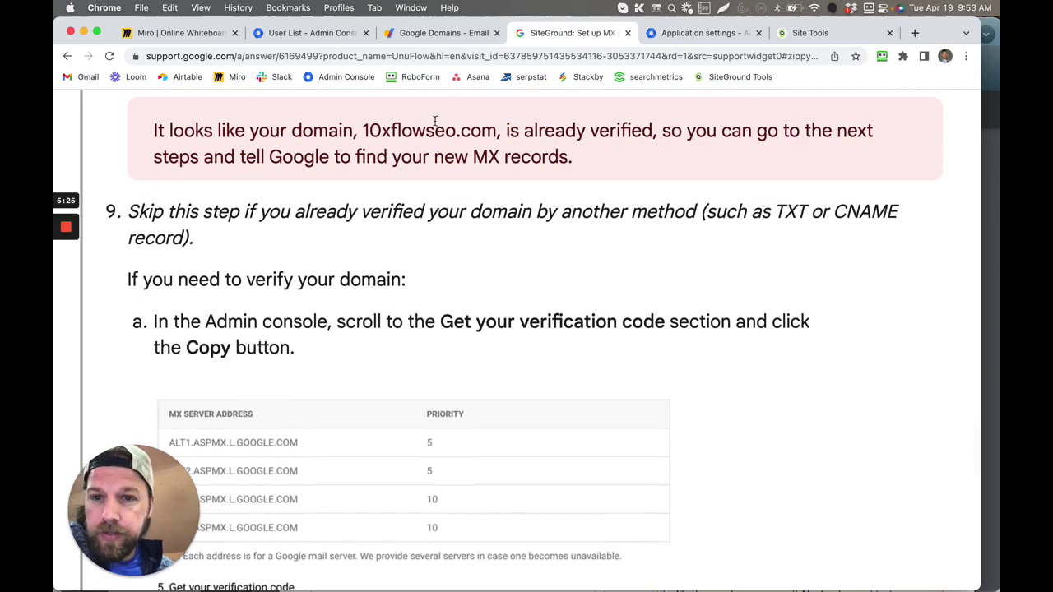
scroll(354, 273, down, 1)
scroll(357, 274, down, 1)
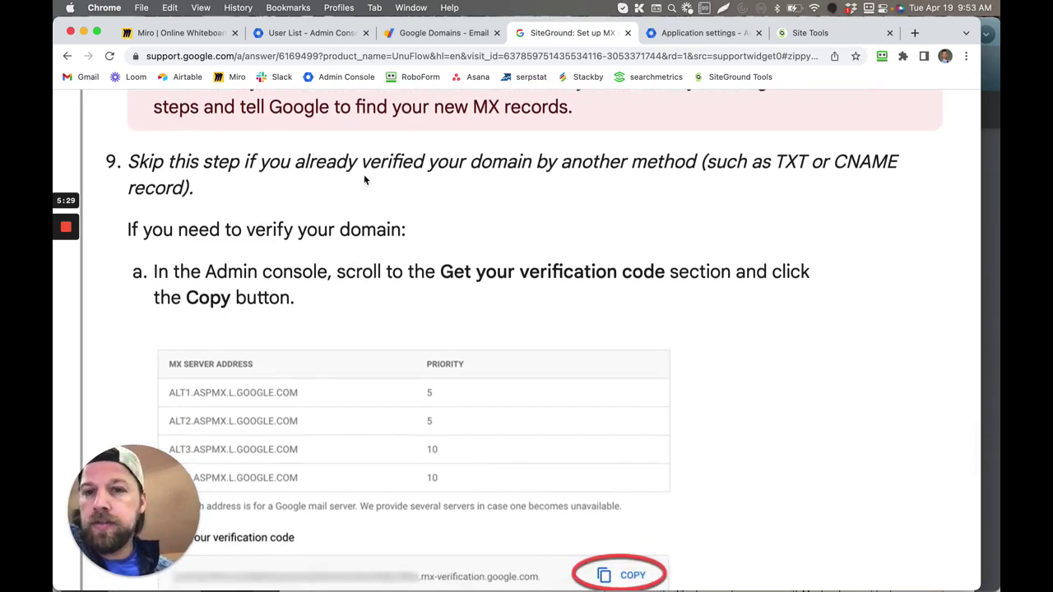
scroll(366, 180, up, 1)
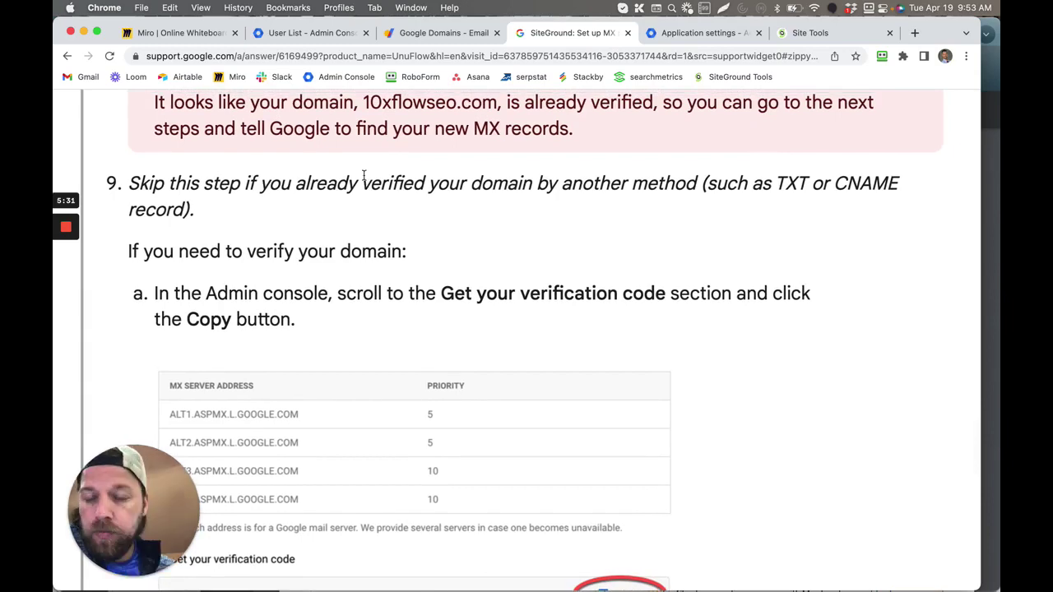
scroll(497, 289, down, 6)
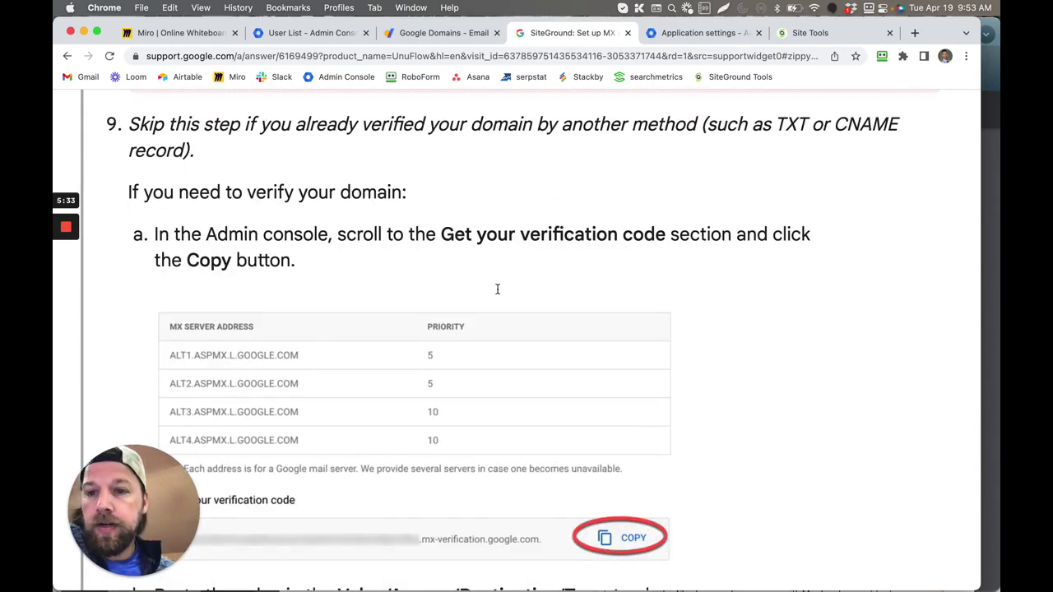
scroll(497, 294, down, 3)
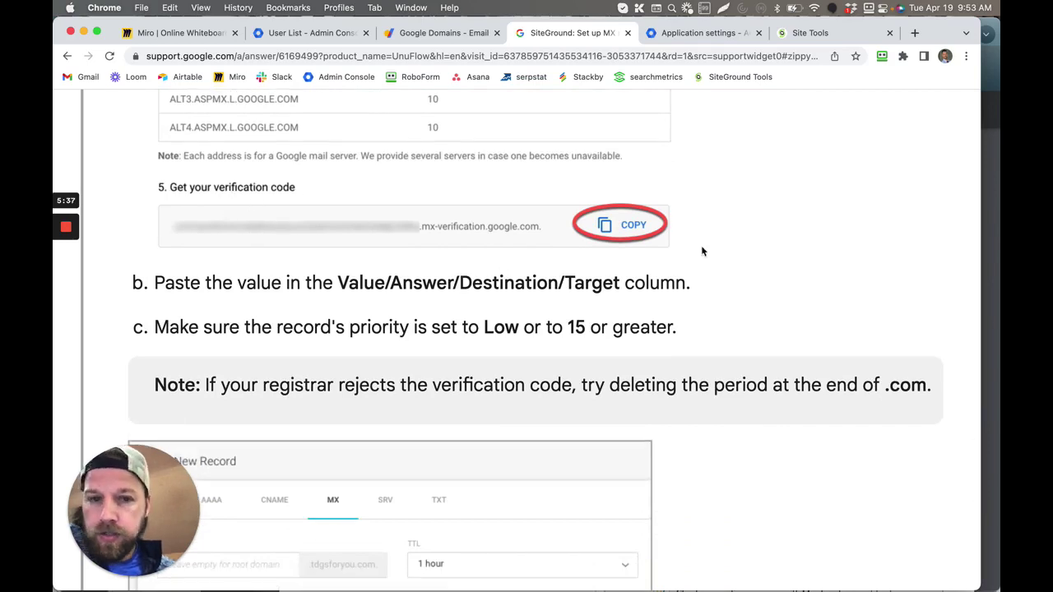
scroll(419, 228, up, 5)
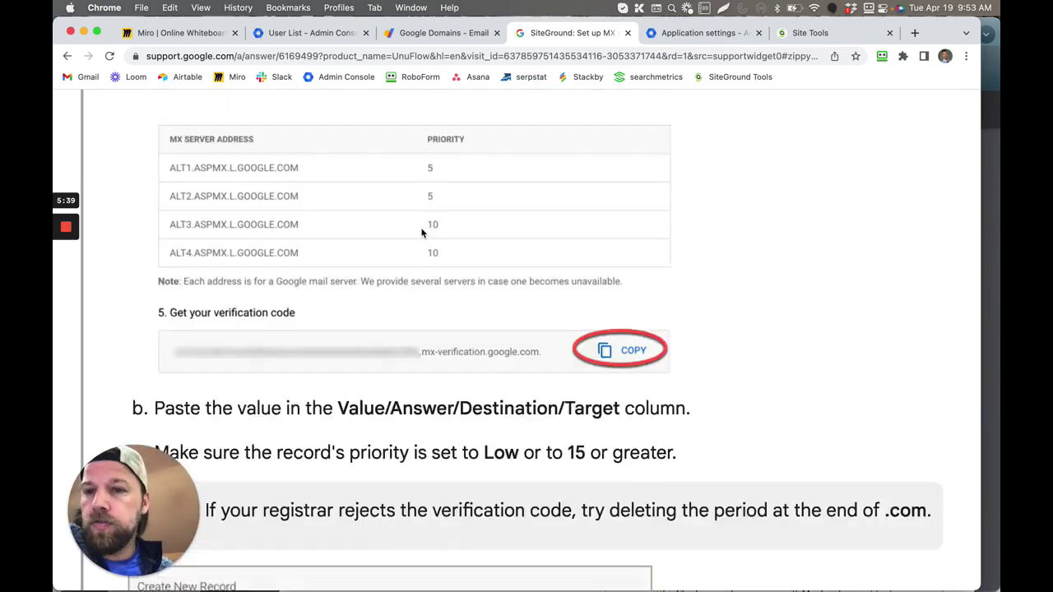
scroll(421, 233, down, 8)
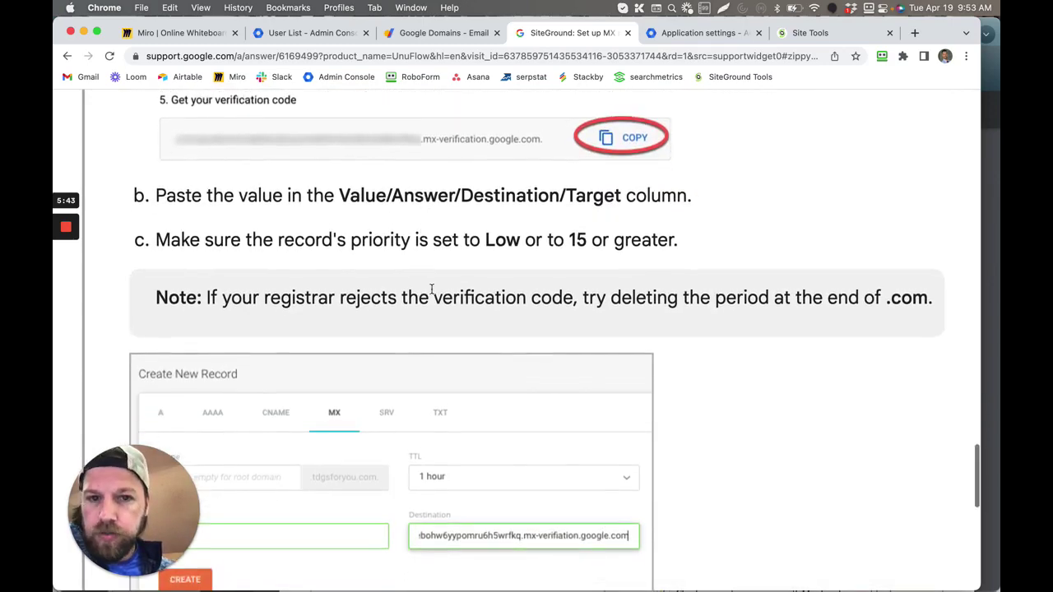
scroll(430, 292, down, 3)
scroll(431, 290, down, 4)
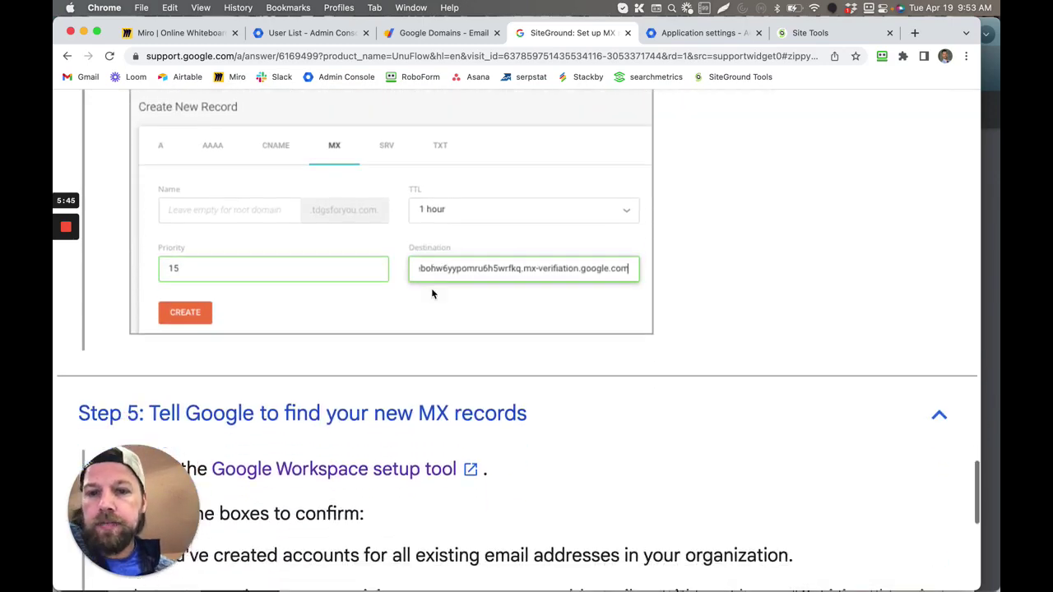
scroll(431, 294, down, 7)
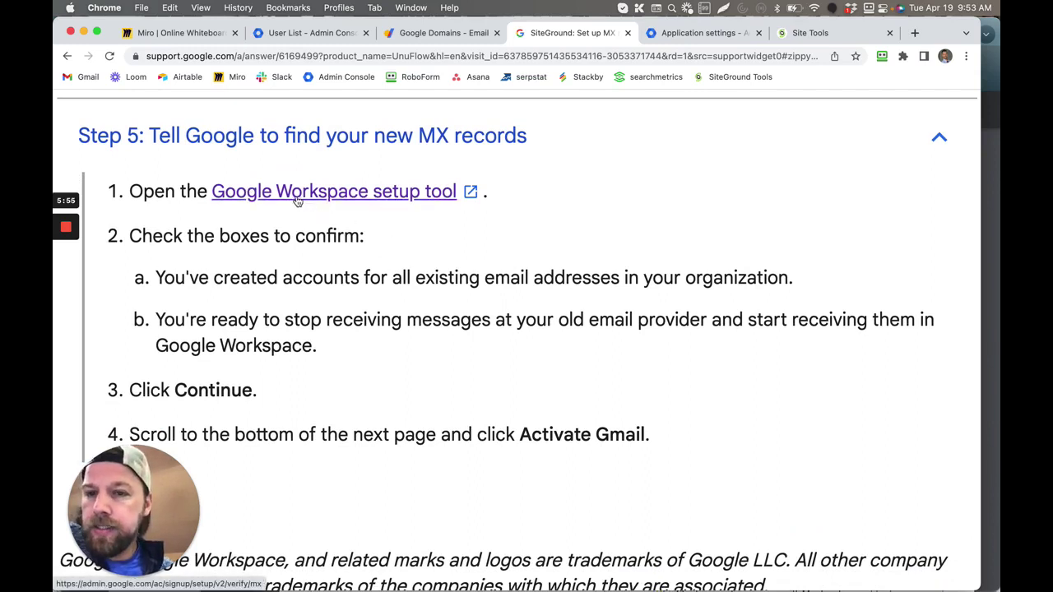
Open the Google Workspace setup tool and tick both Gmail activation confirmations for 10xflowseo.com
click(367, 196)
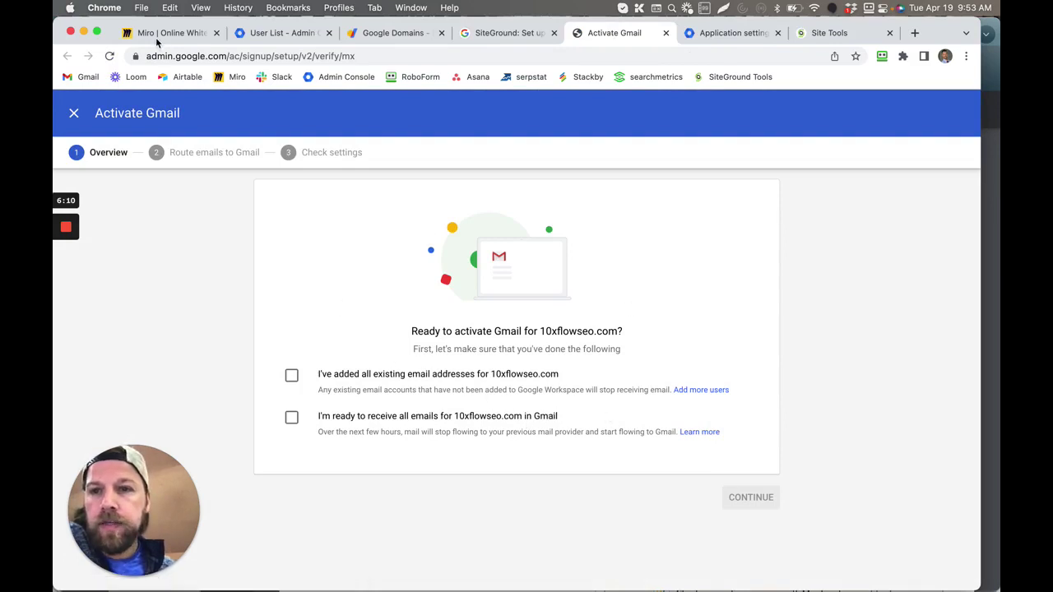
click(292, 379)
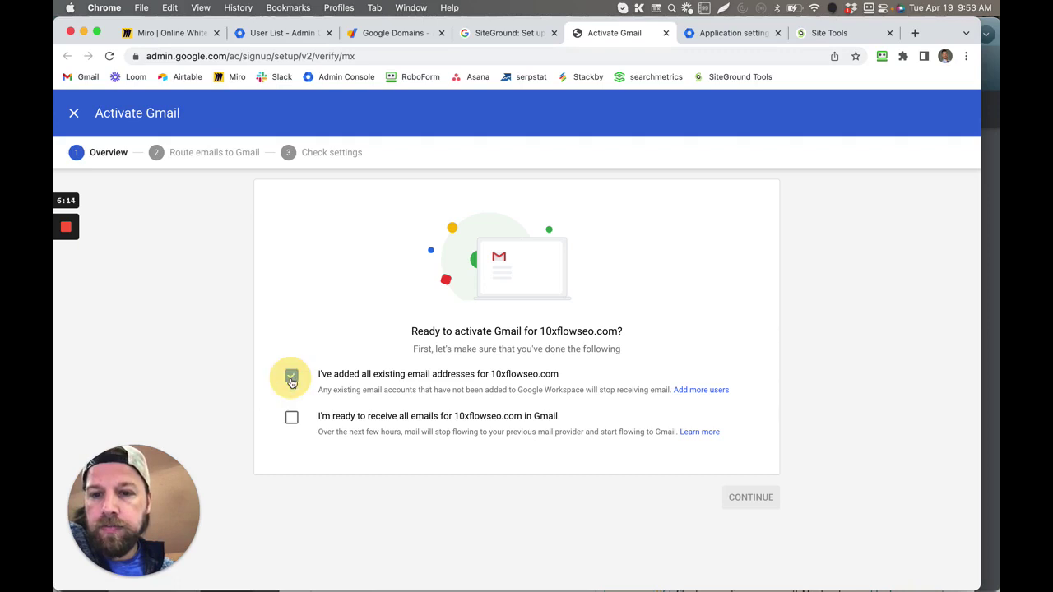
click(292, 421)
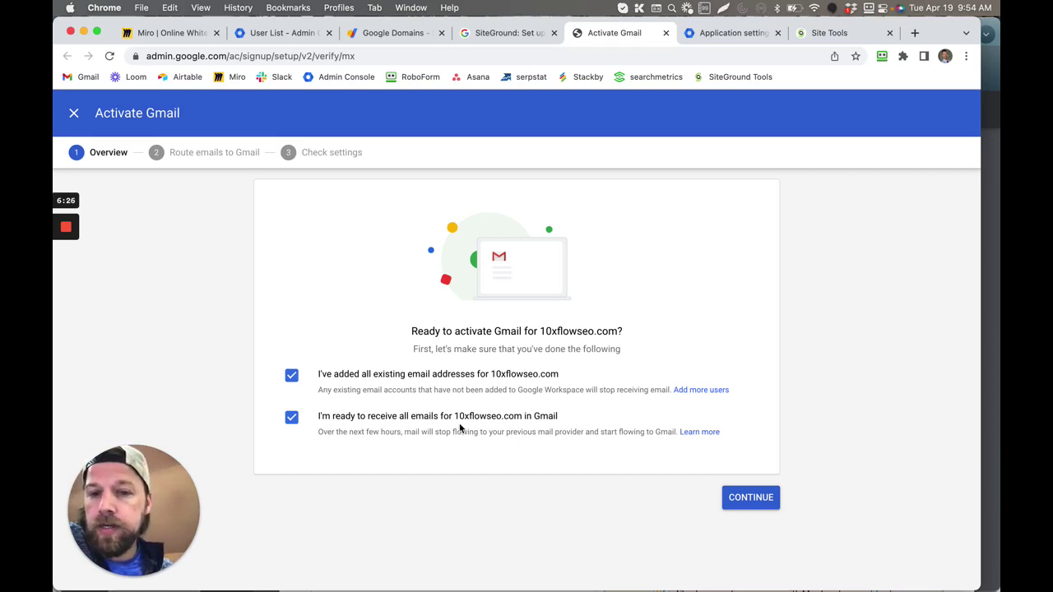
Clear both Gmail activation confirmations and close the Activate Gmail page
click(291, 418)
click(292, 377)
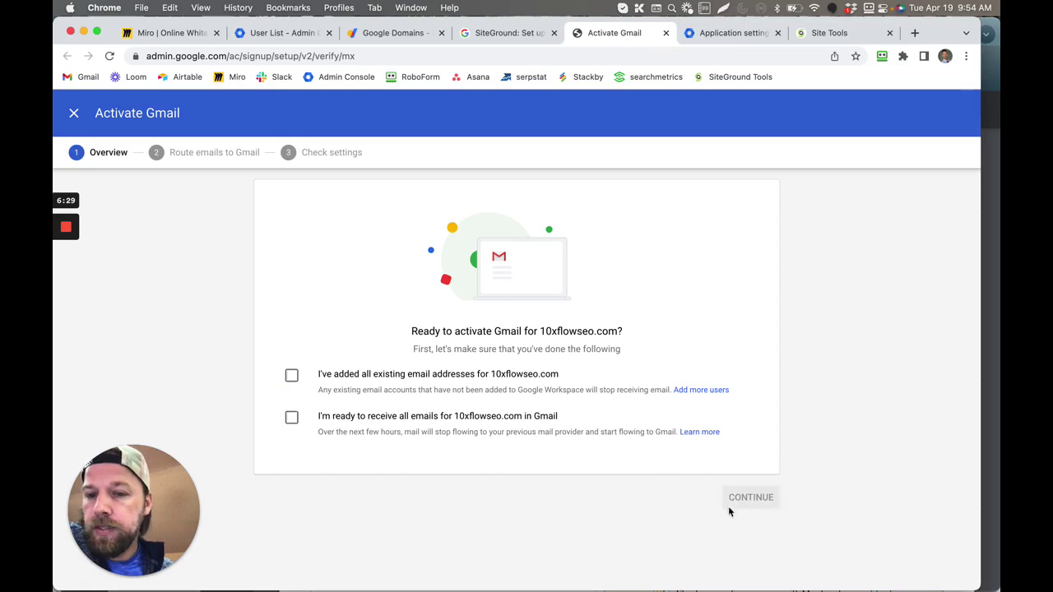
click(666, 34)
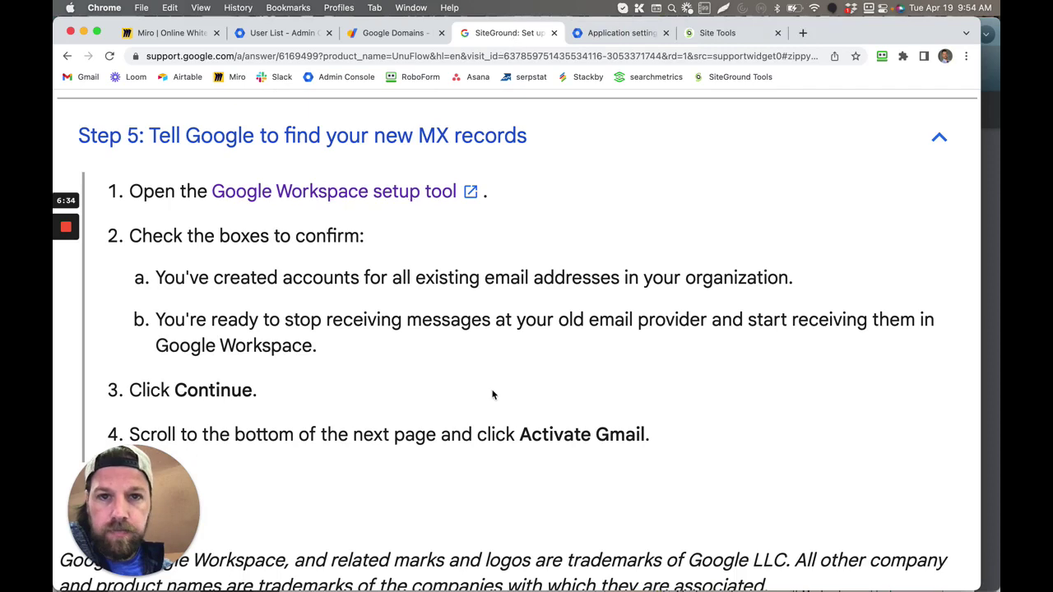
Skim the help article from its end back to the introduction and select the article's full web address
scroll(492, 395, down, 10)
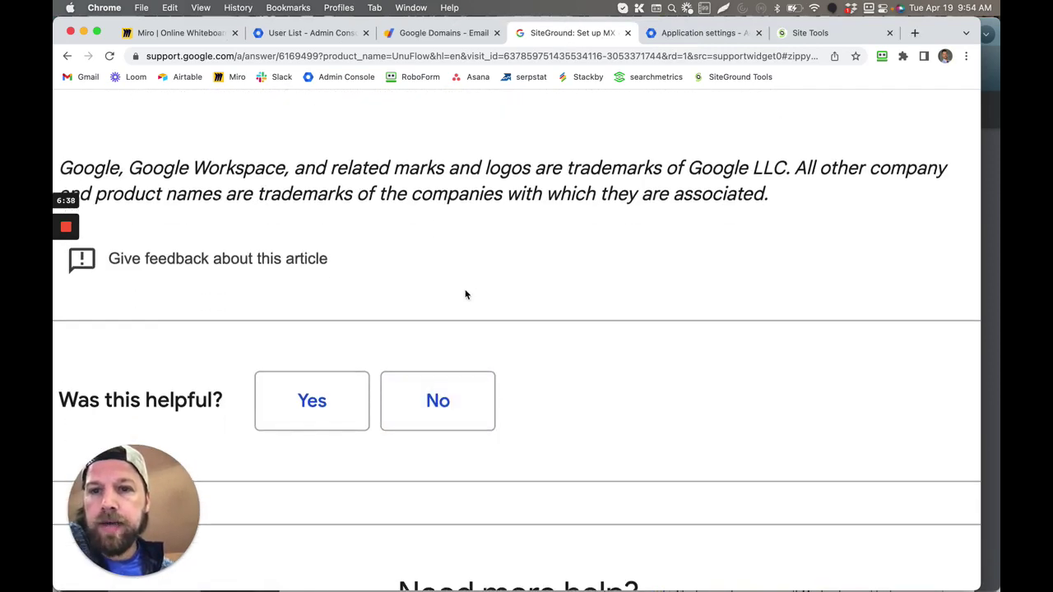
scroll(465, 295, up, 8)
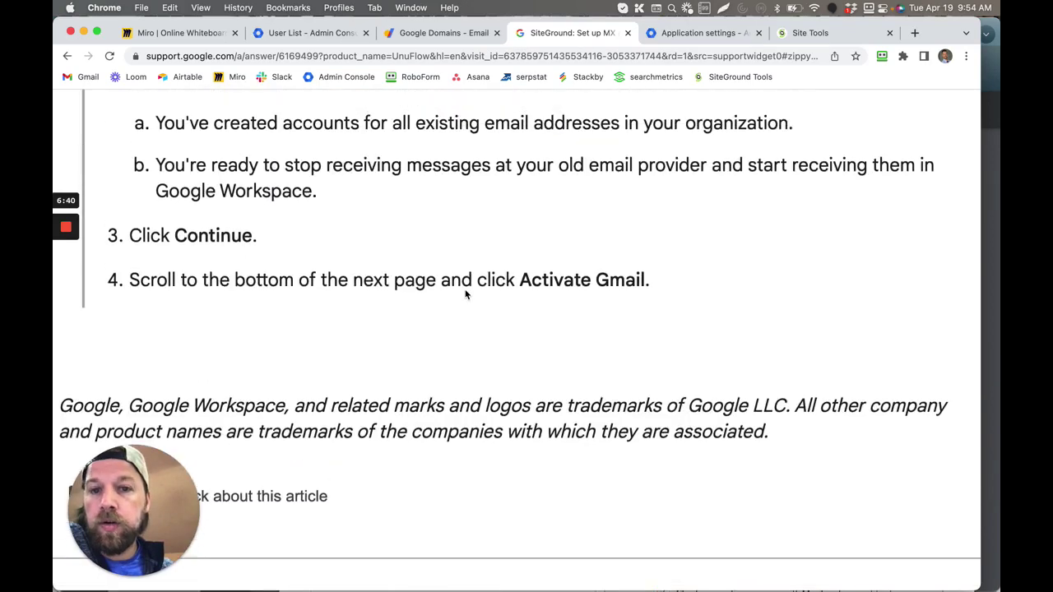
scroll(465, 295, up, 2)
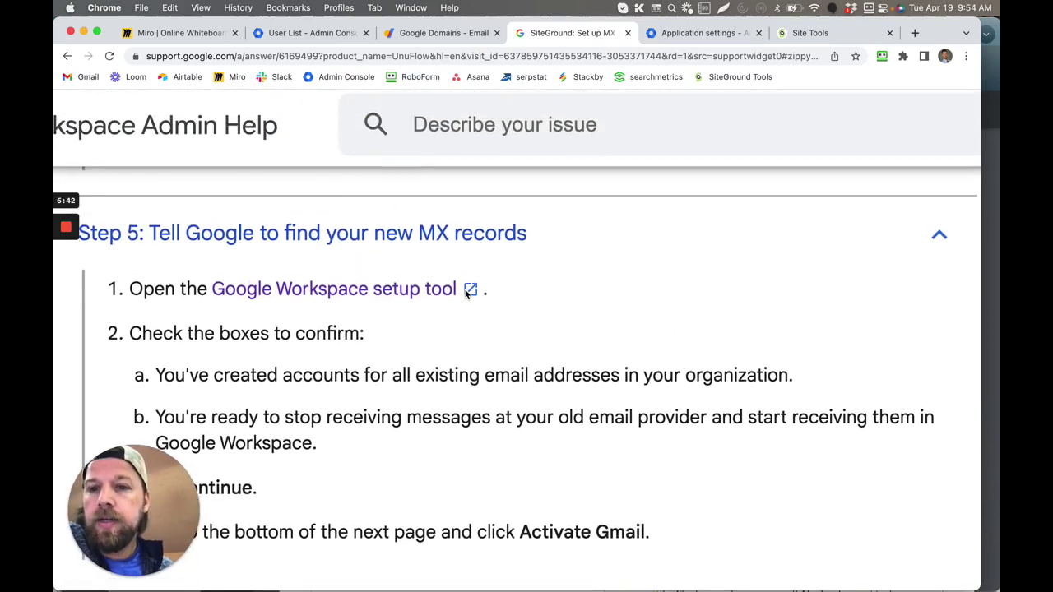
scroll(465, 295, up, 10)
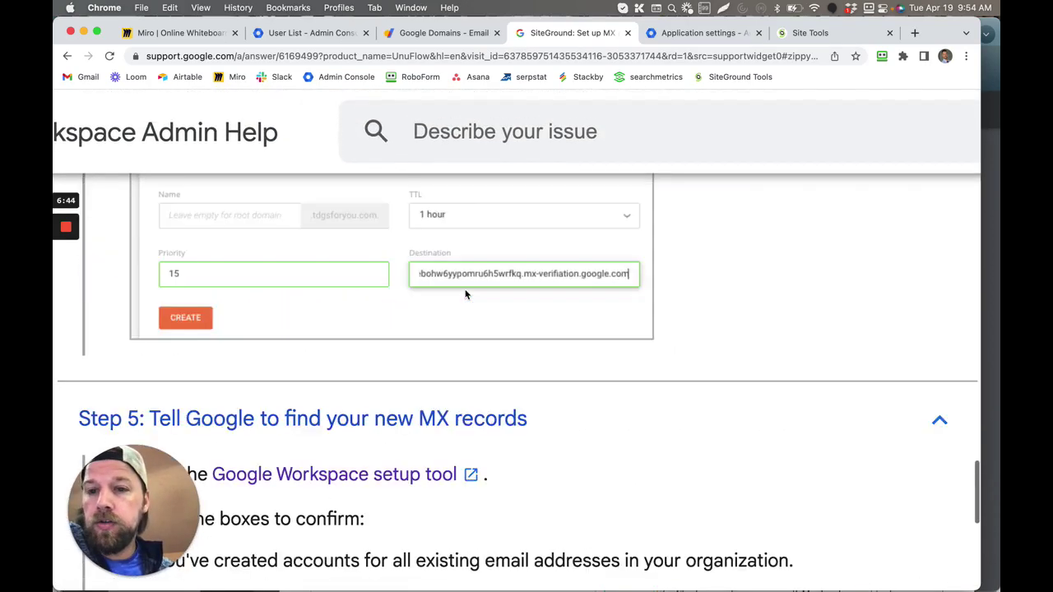
scroll(465, 295, up, 10)
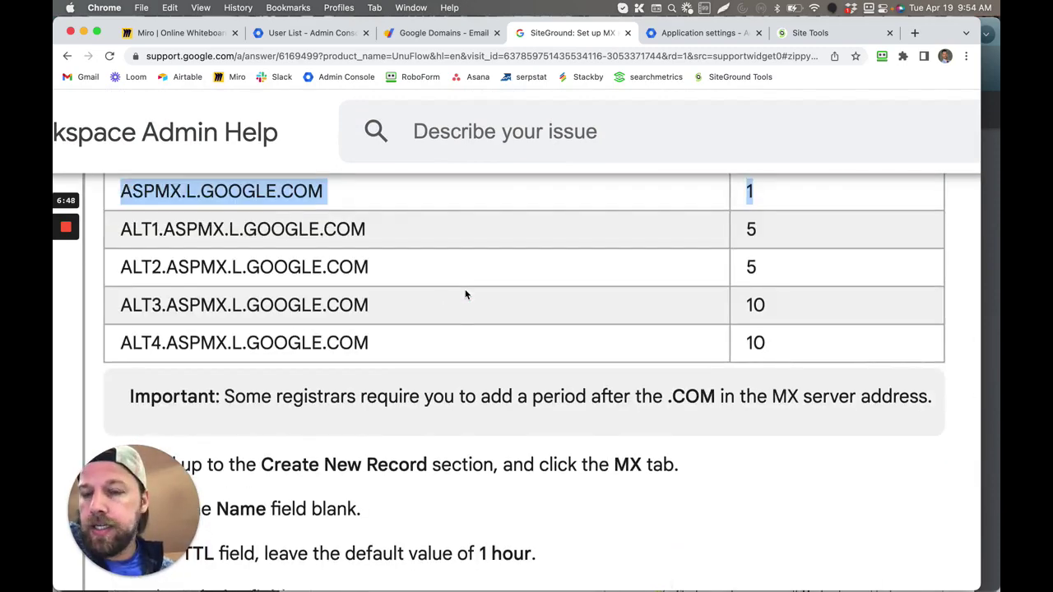
scroll(465, 295, up, 15)
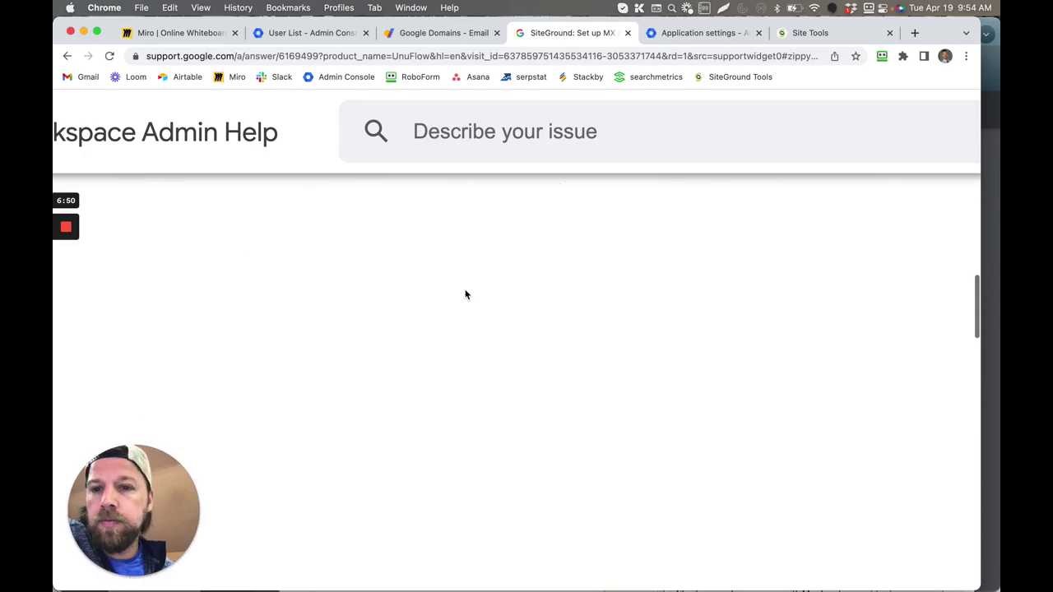
scroll(505, 297, up, 15)
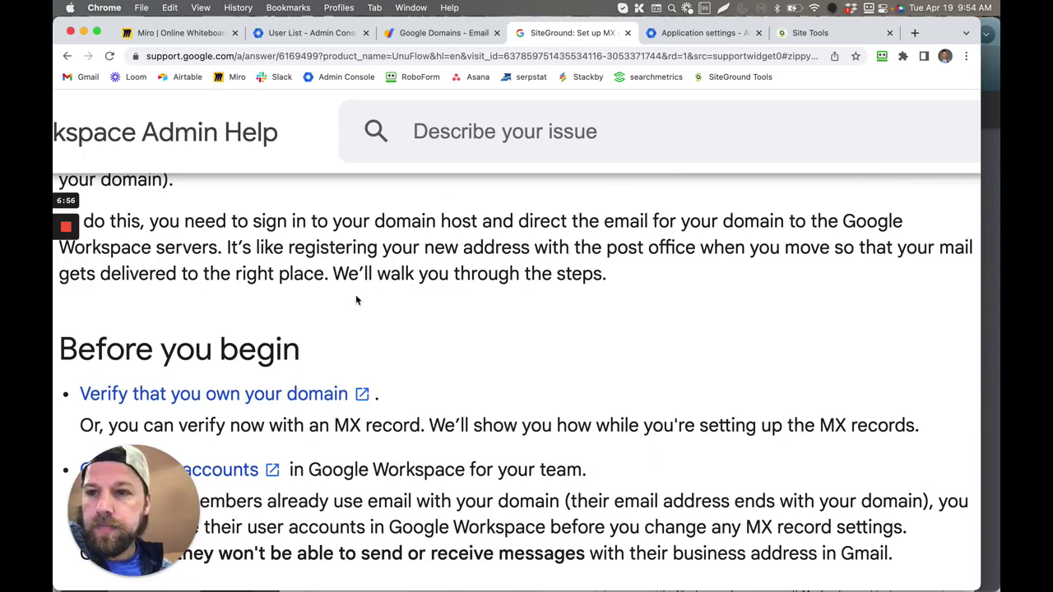
click(184, 53)
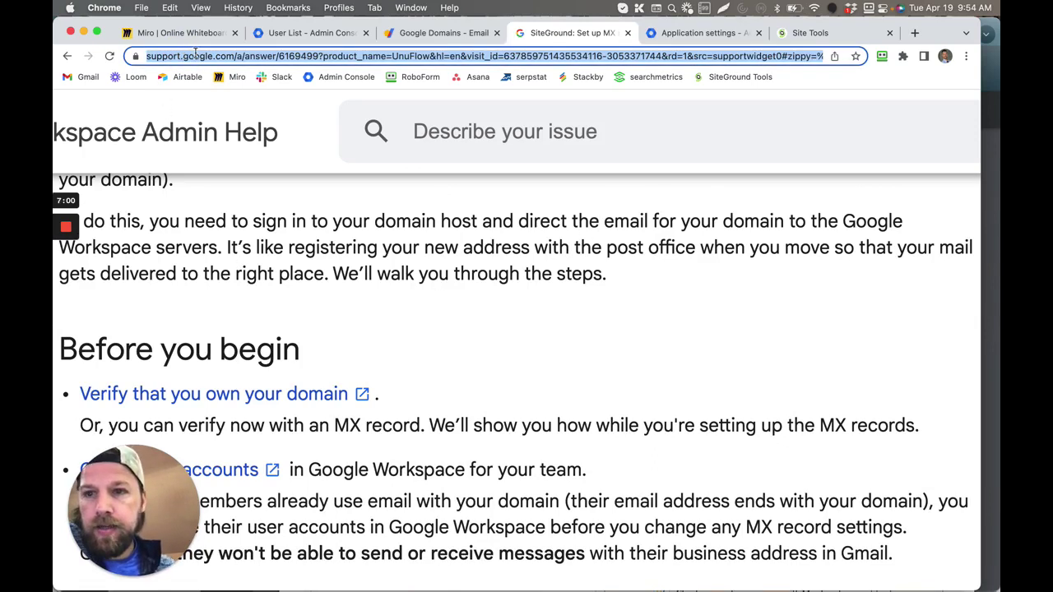